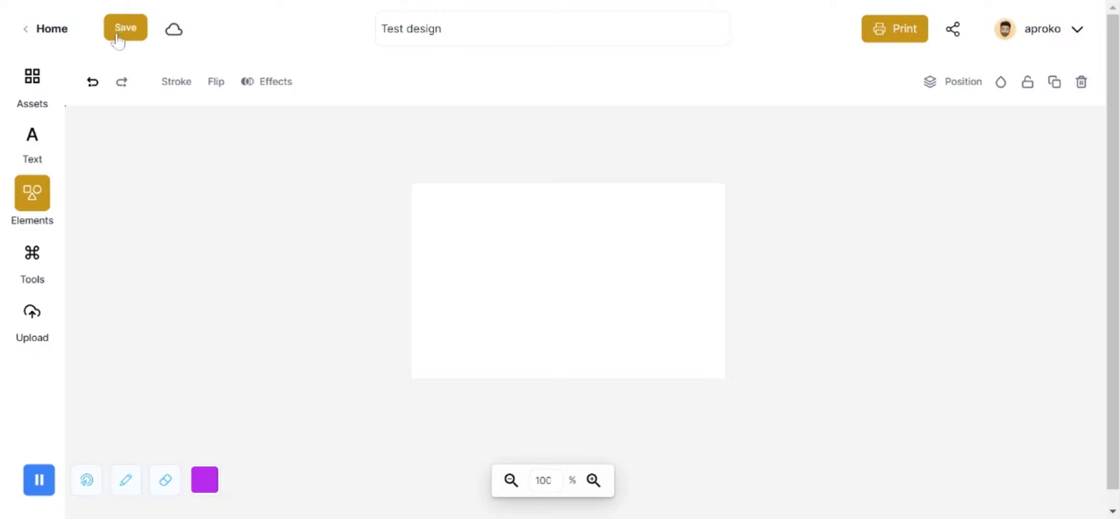
# Save the design and rename it "My design for test"
pyautogui.click(120, 30)
pyautogui.click(108, 29)
pyautogui.click(443, 29)
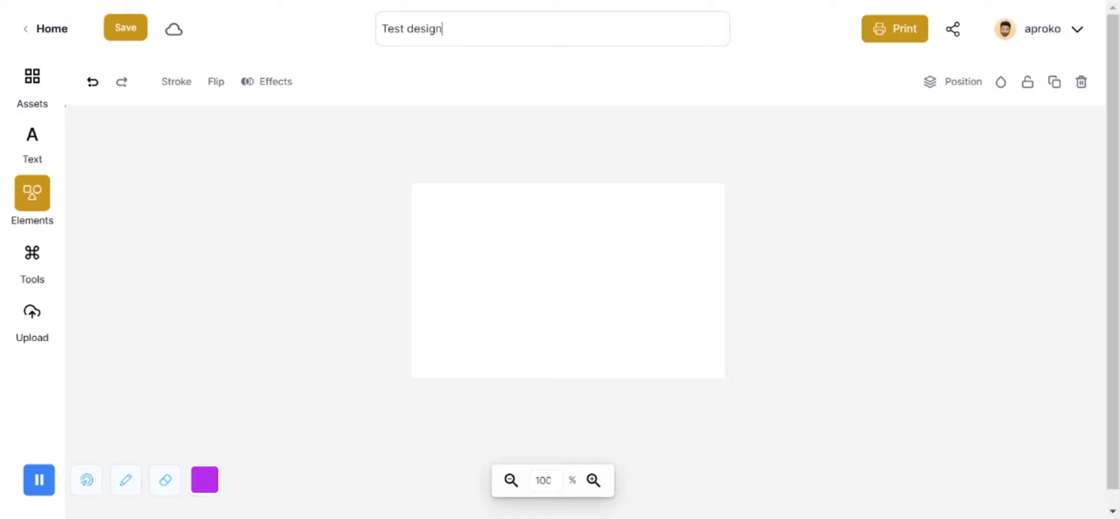
pyautogui.moveTo(442, 29); pyautogui.dragTo(381, 29)
pyautogui.press('Right')
pyautogui.press('BackSpace')
pyautogui.press('BackSpace')
pyautogui.press('BackSpace')
pyautogui.press('BackSpace')
pyautogui.press('BackSpace')
pyautogui.press('BackSpace')
pyautogui.press('BackSpace')
pyautogui.press('BackSpace')
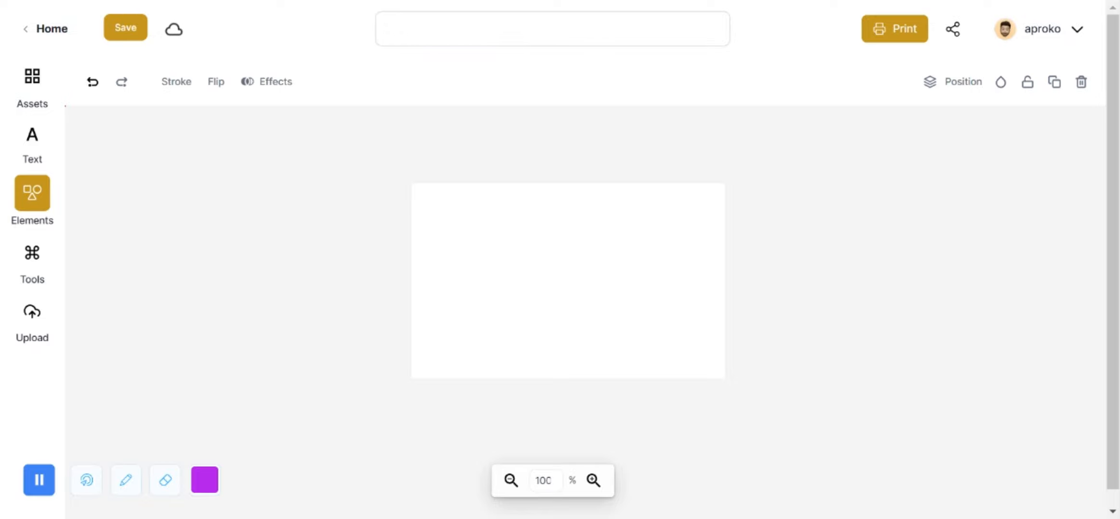
pyautogui.write('My design')
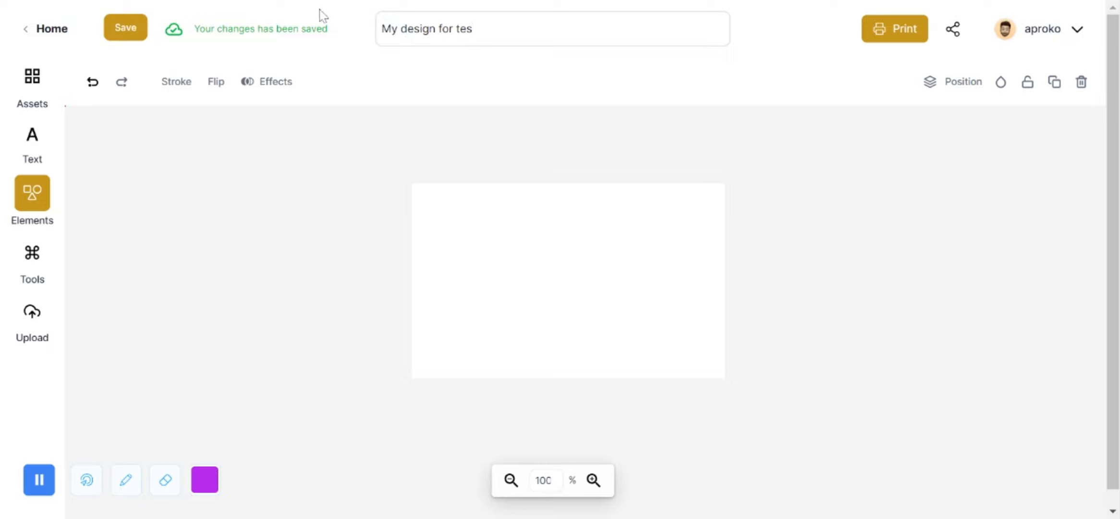
pyautogui.write(' for tes')
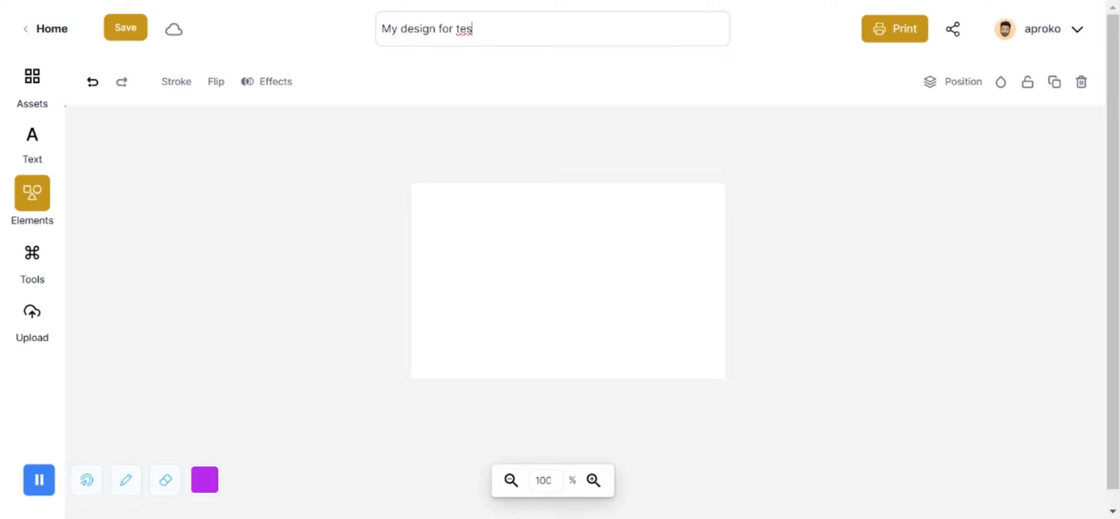
pyautogui.write('t')
# Look at the options for sharing the design and at the account menu, closing each one
pyautogui.click(954, 30)
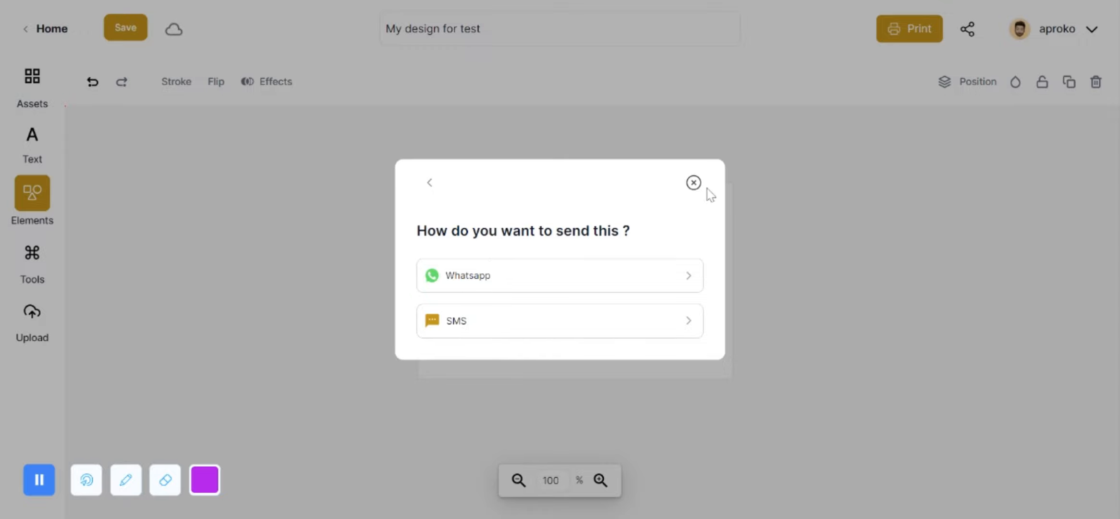
pyautogui.click(693, 183)
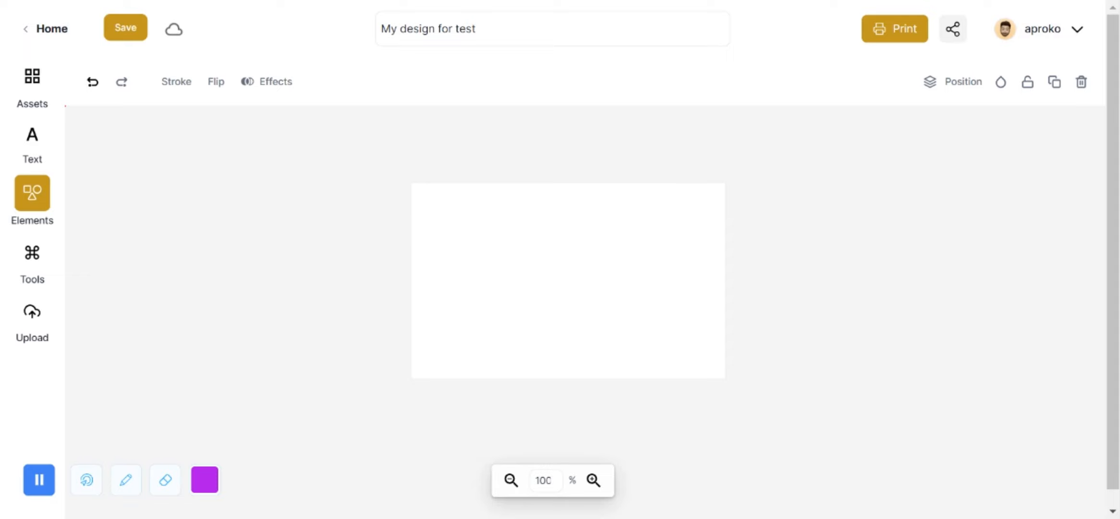
pyautogui.click(953, 30)
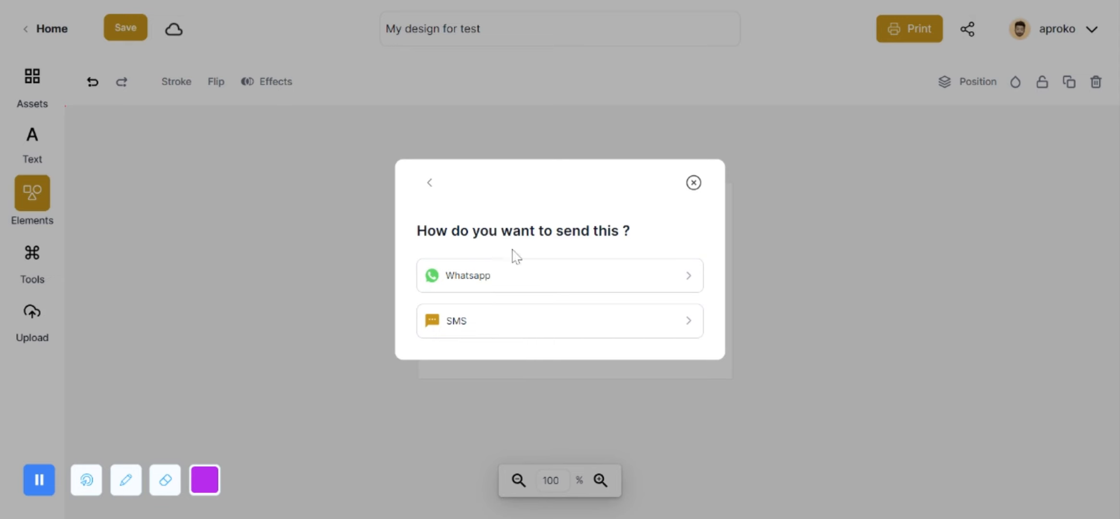
pyautogui.click(693, 182)
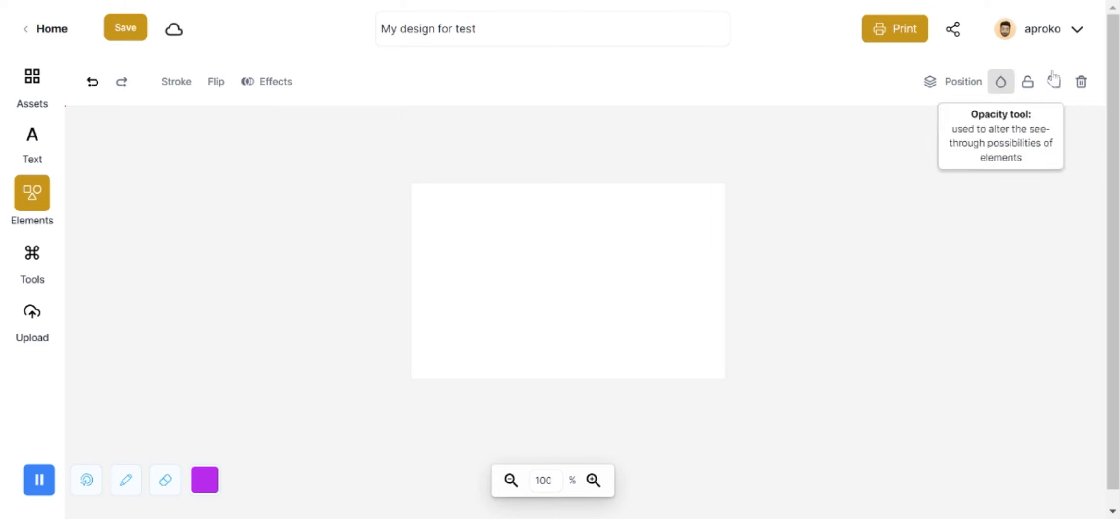
pyautogui.click(1075, 45)
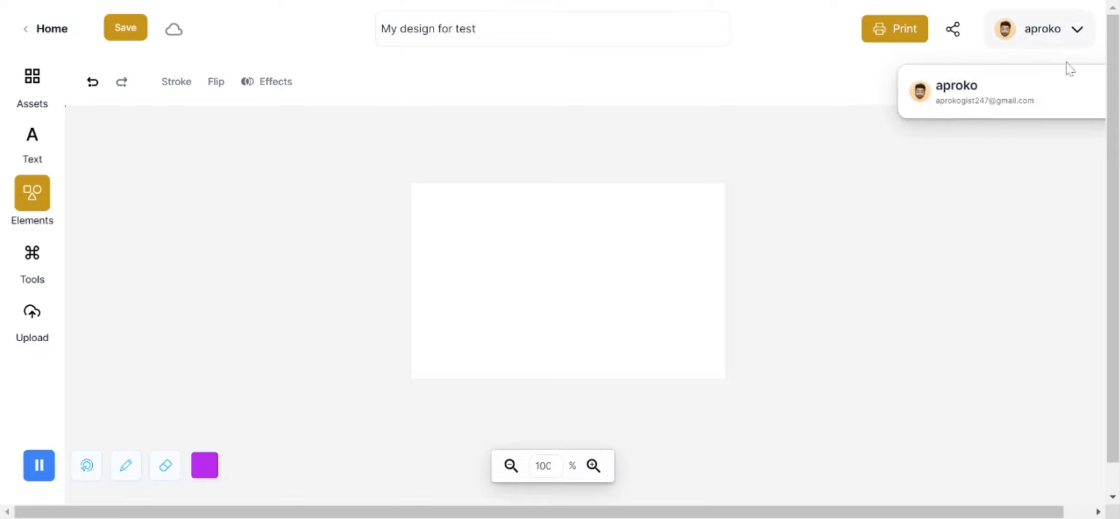
pyautogui.click(1076, 39)
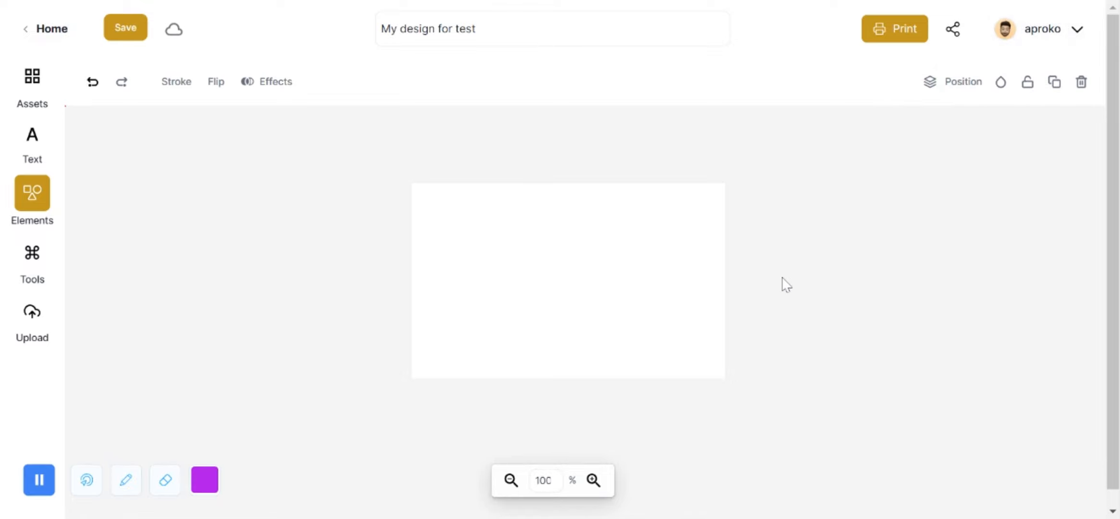
# Browse the template assets and view the purchase details of the "Funeral design 3" template without buying it
pyautogui.click(32, 79)
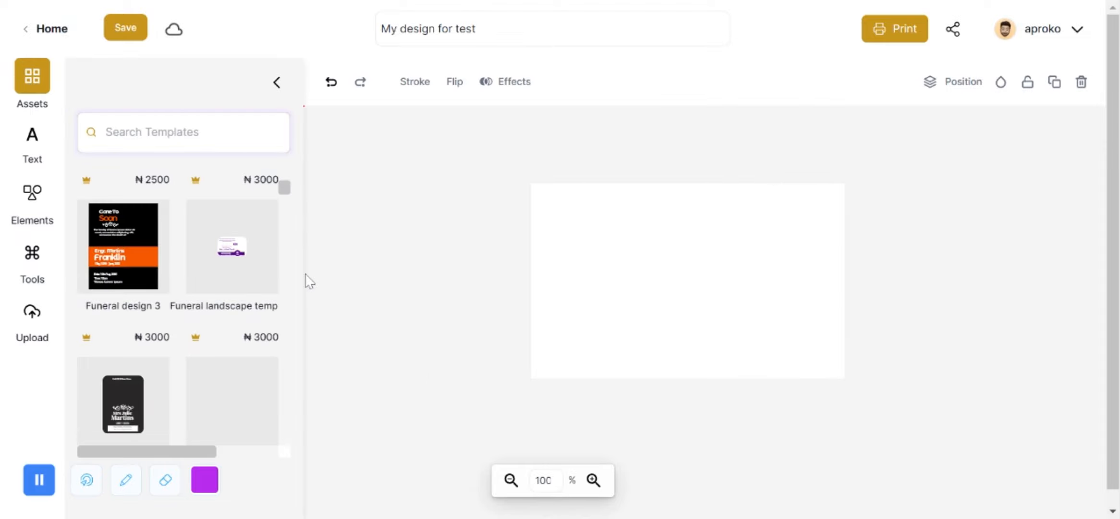
pyautogui.click(153, 191)
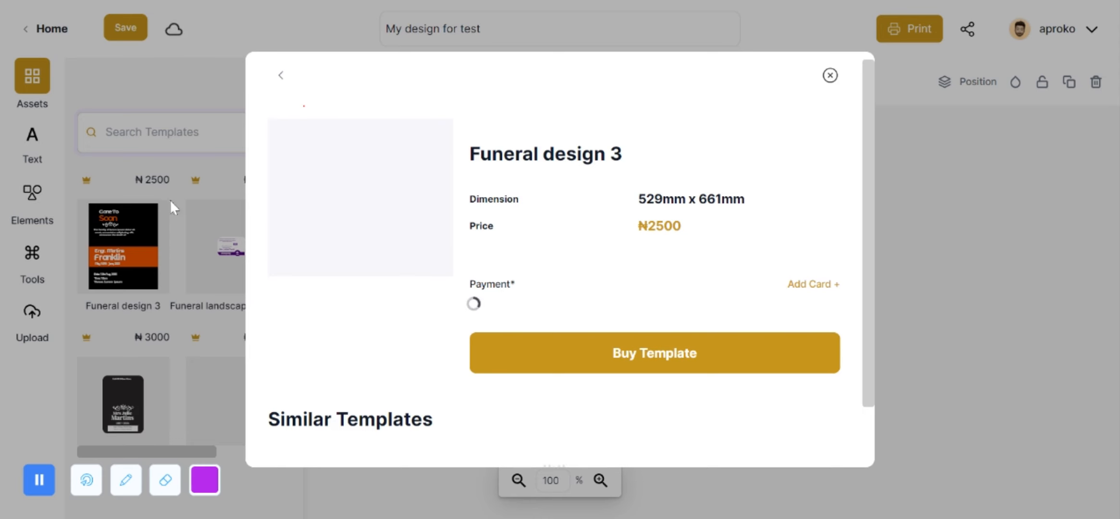
pyautogui.click(831, 77)
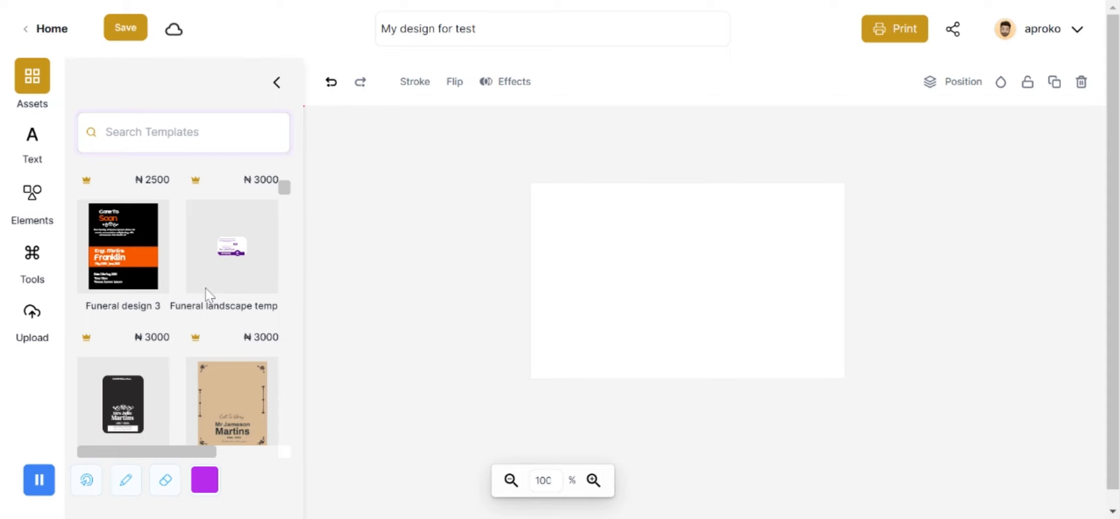
pyautogui.scroll(-5, 291, 191)
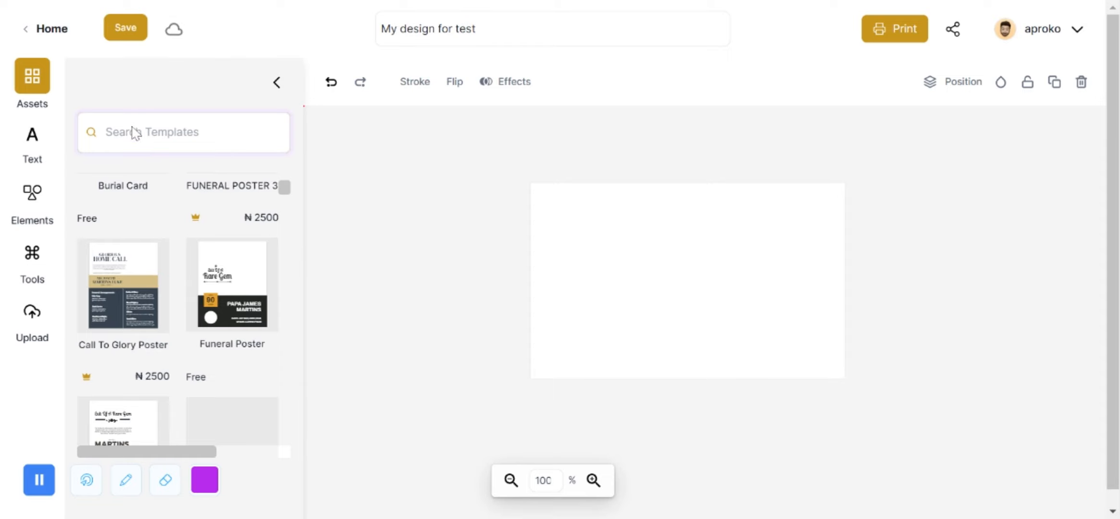
# Add a text box to the blank page and shift it slightly up and to the left
pyautogui.click(32, 142)
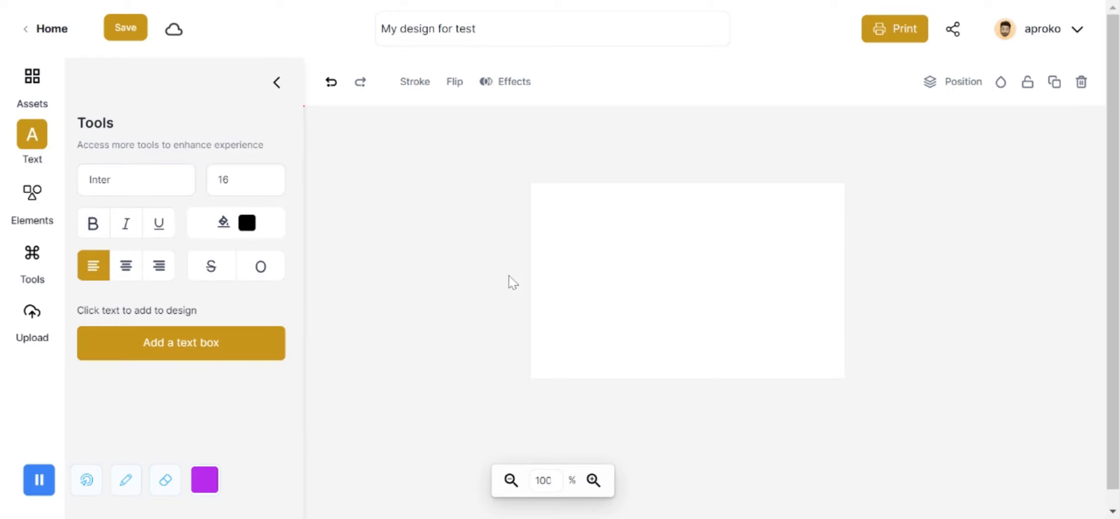
pyautogui.click(191, 344)
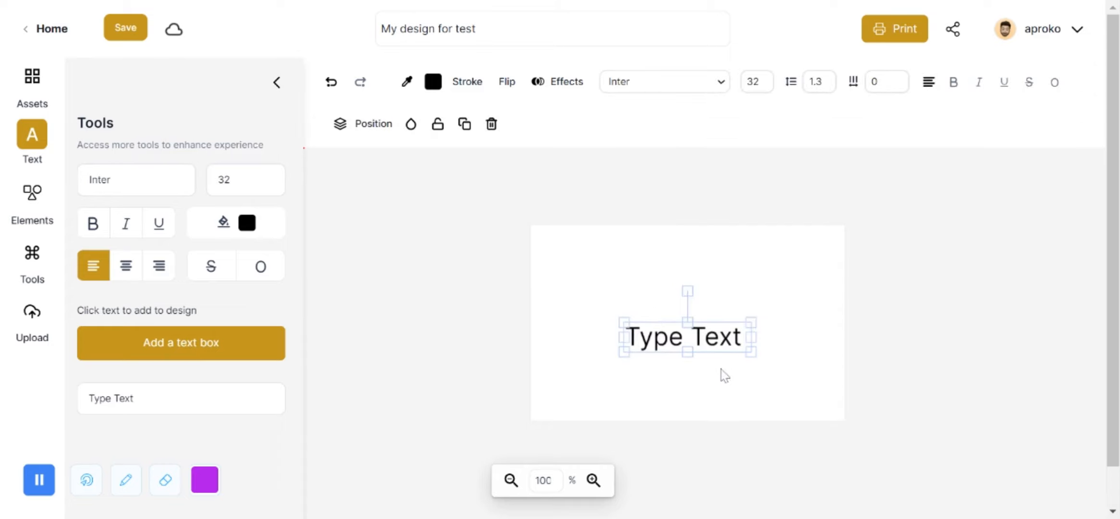
pyautogui.moveTo(675, 338); pyautogui.dragTo(671, 317)
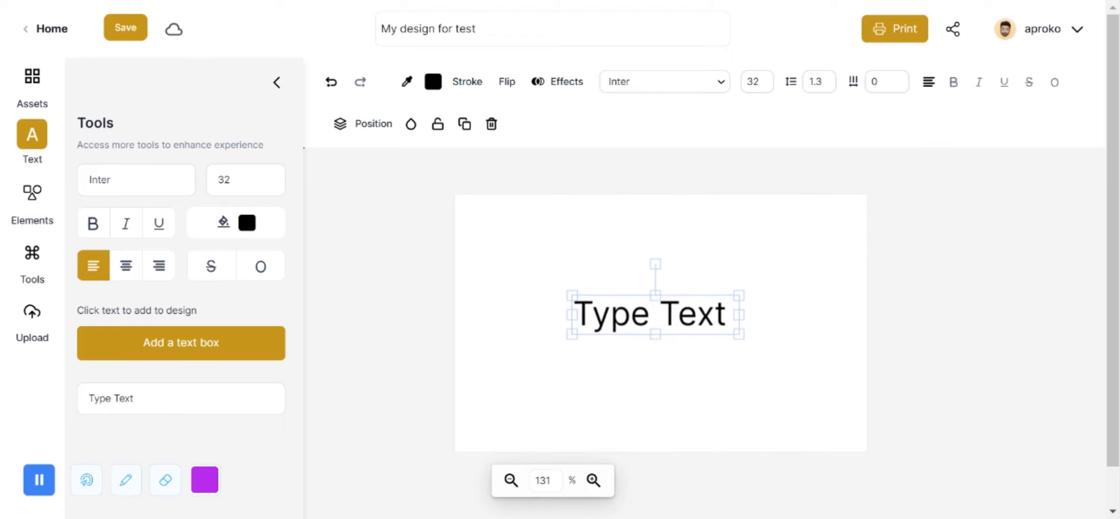
pyautogui.hotkey('ctrl', 'a')
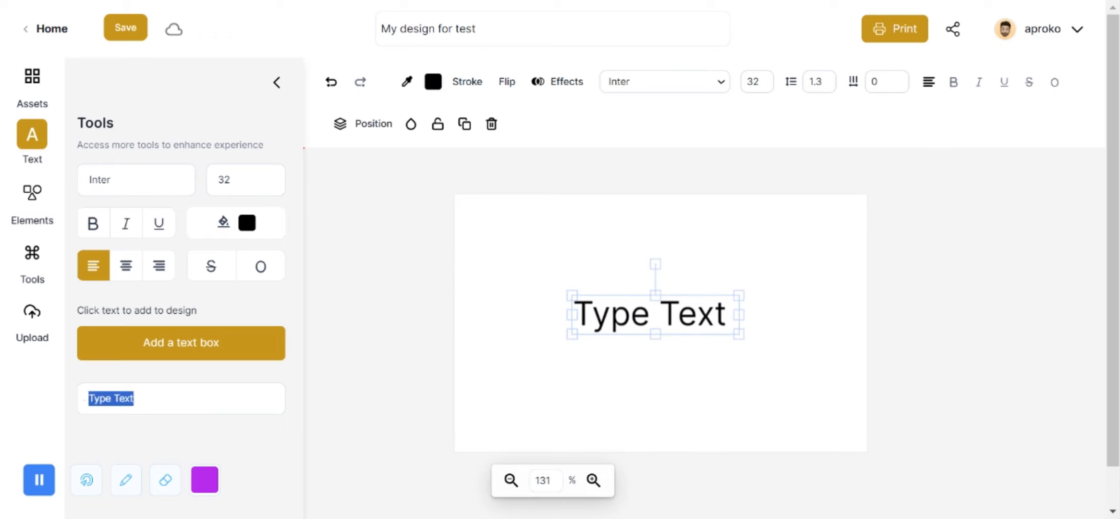
pyautogui.doubleClick(588, 317)
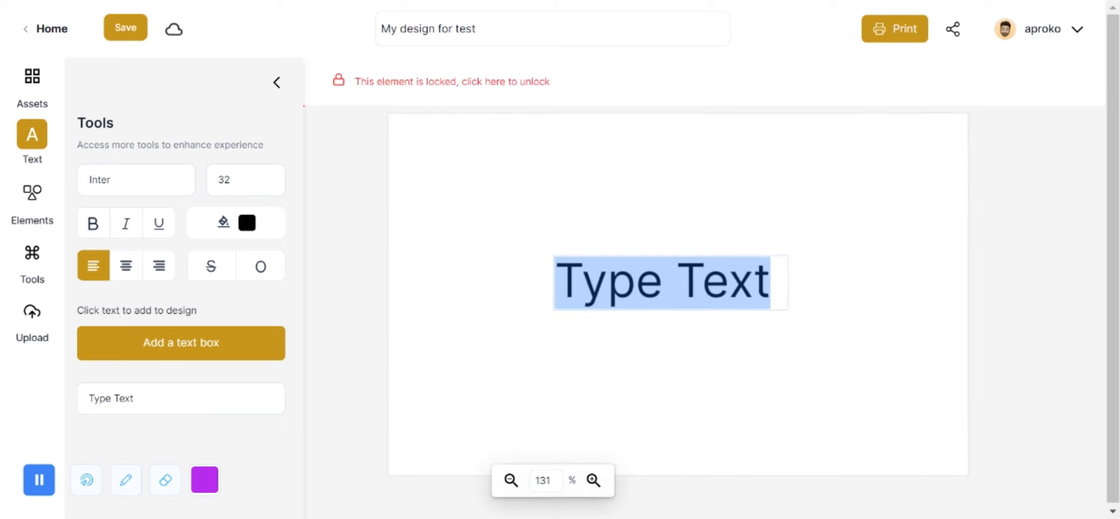
pyautogui.click(608, 349)
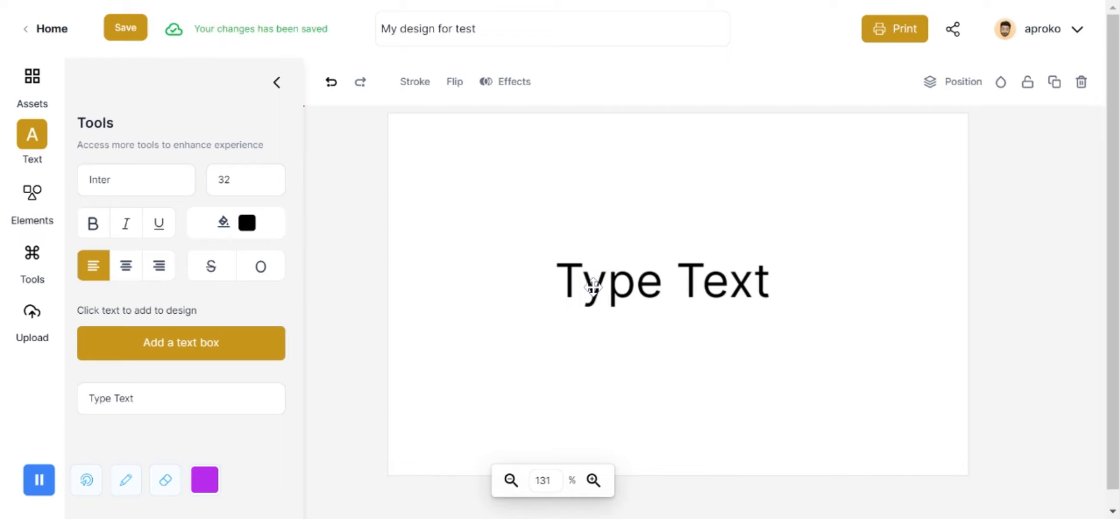
pyautogui.click(635, 286)
pyautogui.click(636, 288)
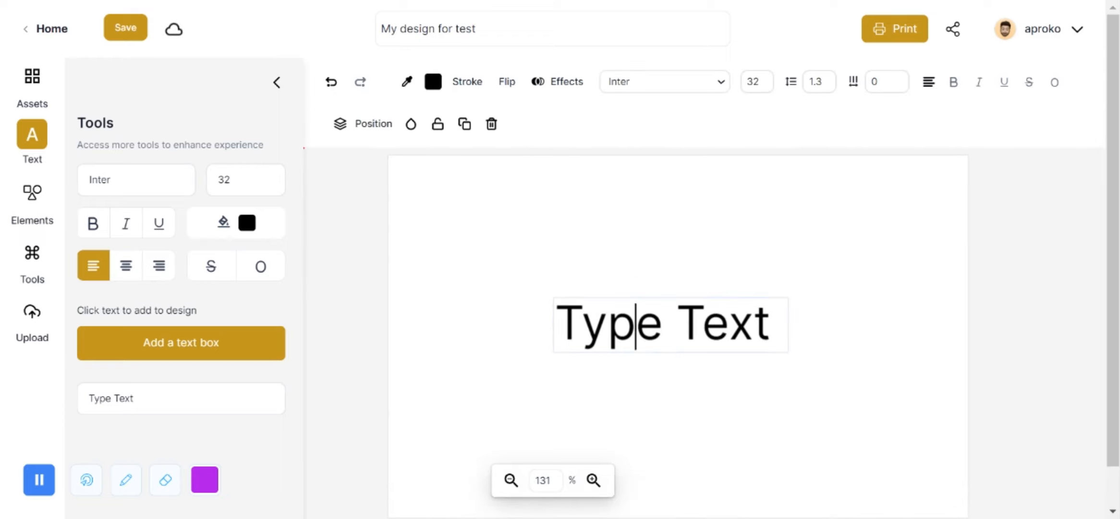
pyautogui.click(639, 282)
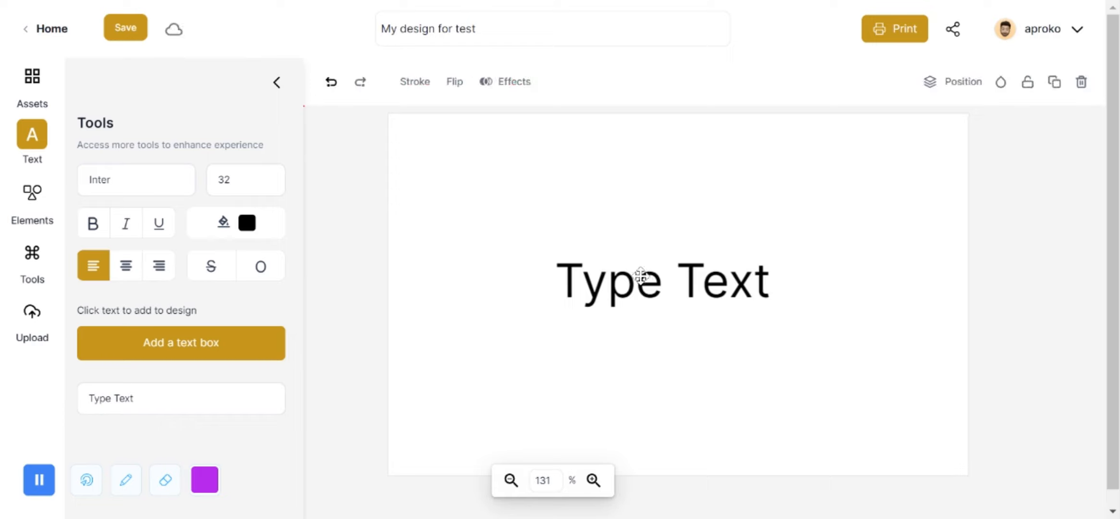
# Replace the placeholder wording in the text box with "Red color"
pyautogui.doubleClick(618, 282)
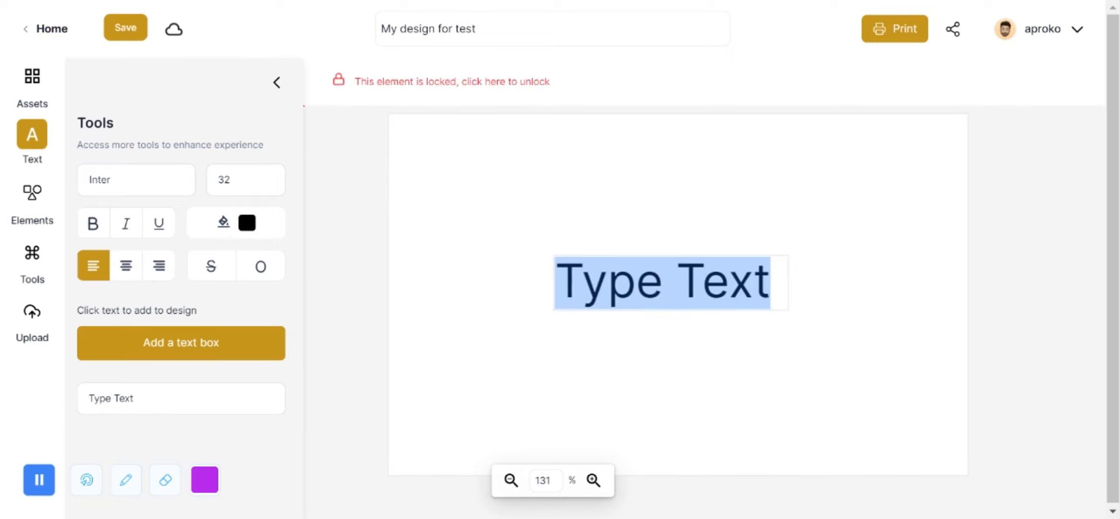
pyautogui.press('BackSpace')
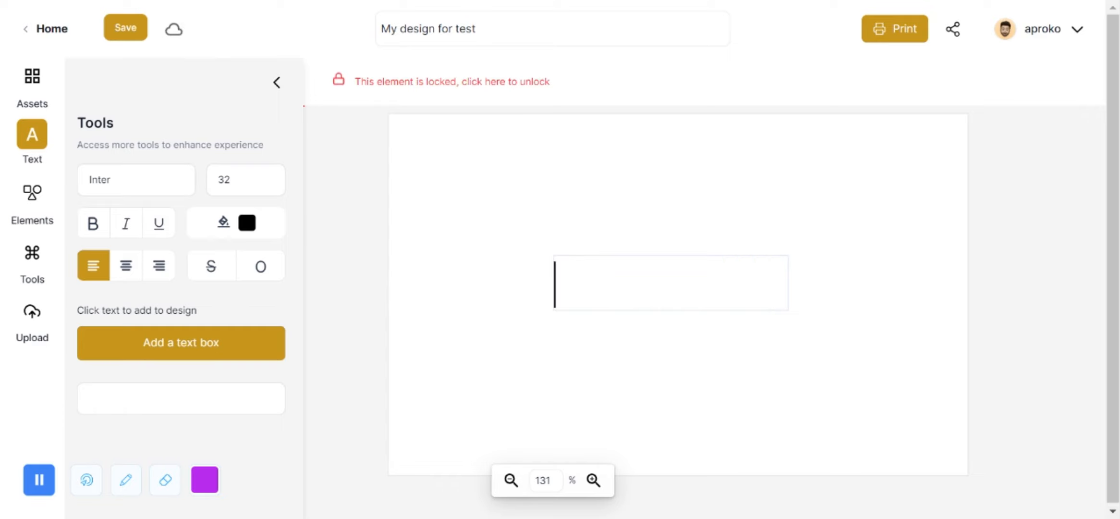
pyautogui.write('Red color')
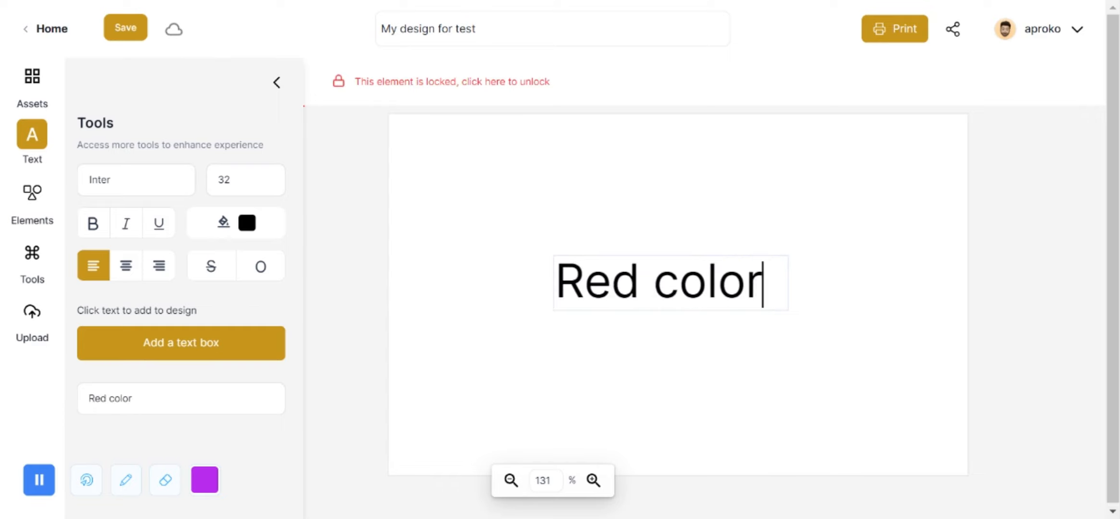
pyautogui.click(513, 397)
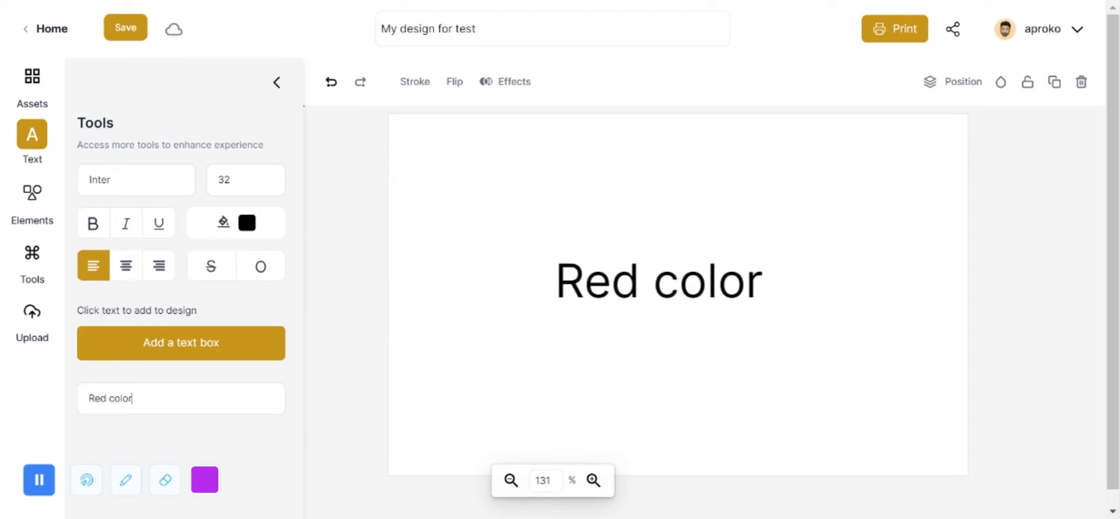
# Set the font size of the "Red color" text to 32
pyautogui.moveTo(139, 398); pyautogui.dragTo(43, 396)
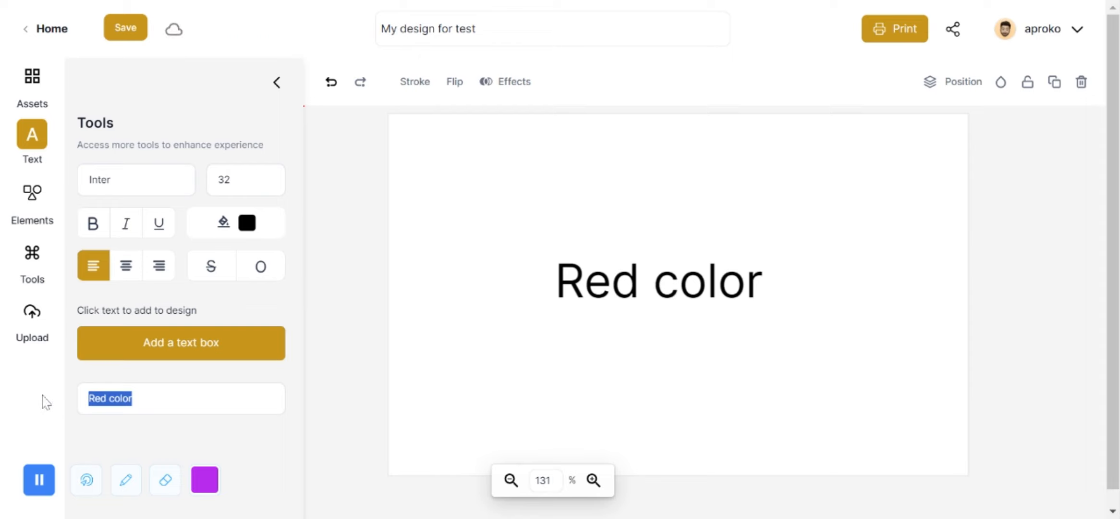
pyautogui.write('Blue color')
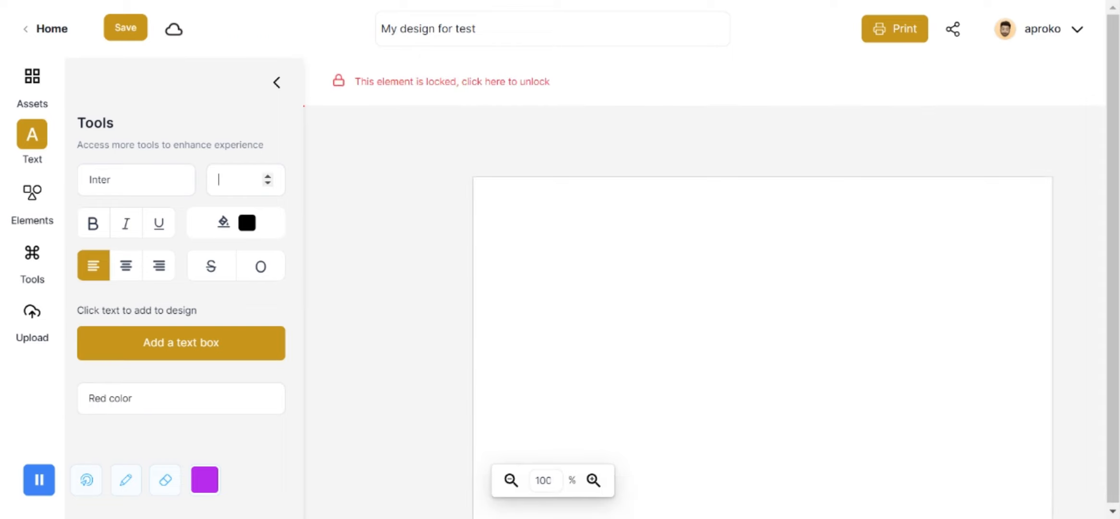
pyautogui.write('32')
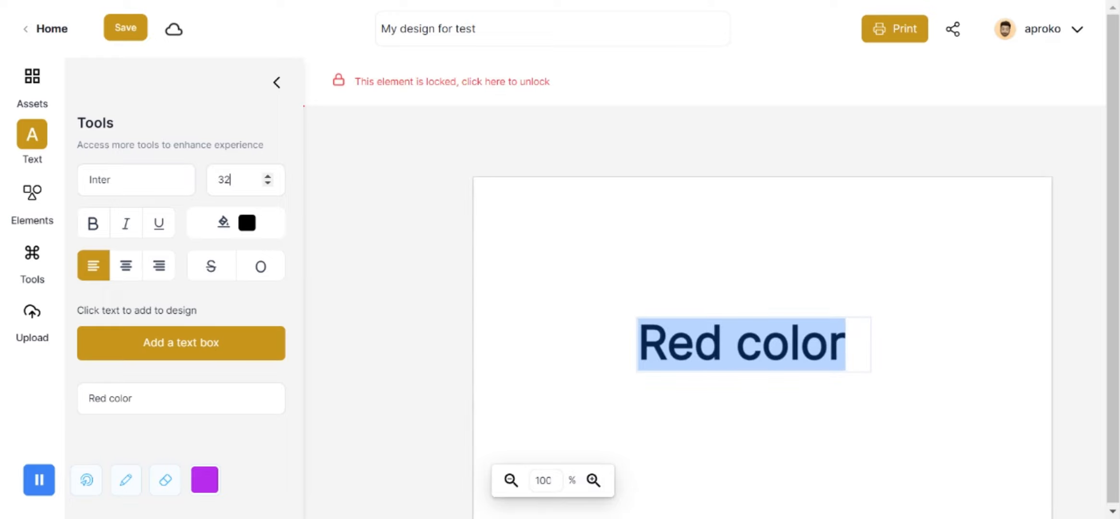
pyautogui.click(527, 331)
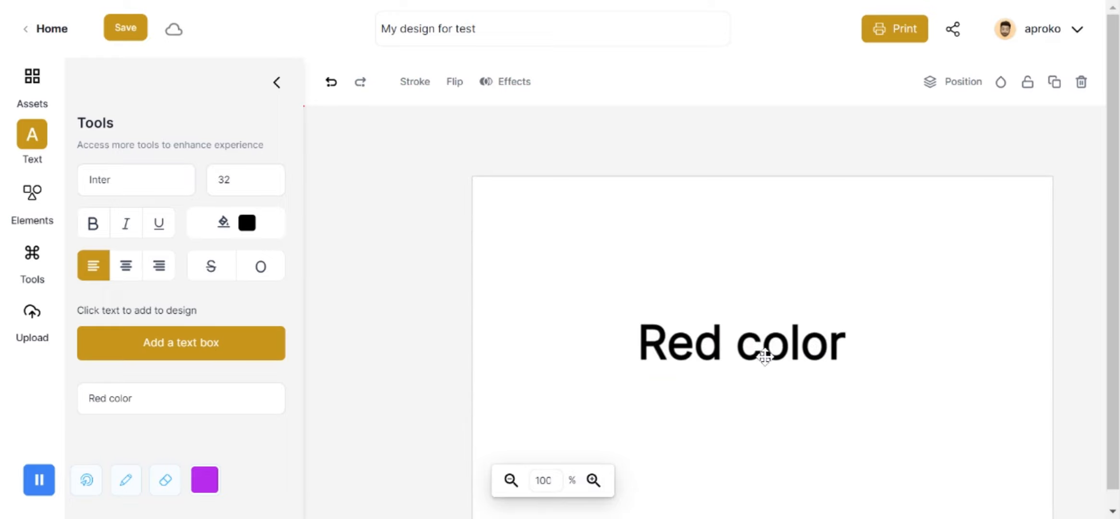
# Set the font size of the "Red color" text to 64 and move its box slightly up and to the left
pyautogui.click(838, 343)
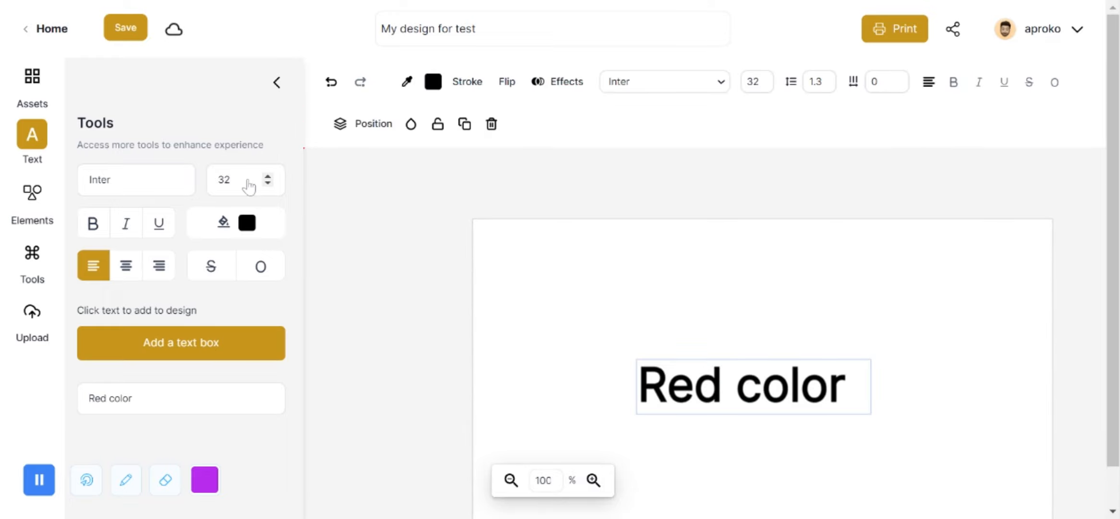
pyautogui.click(844, 393)
pyautogui.moveTo(844, 393); pyautogui.dragTo(635, 350)
pyautogui.click(231, 182)
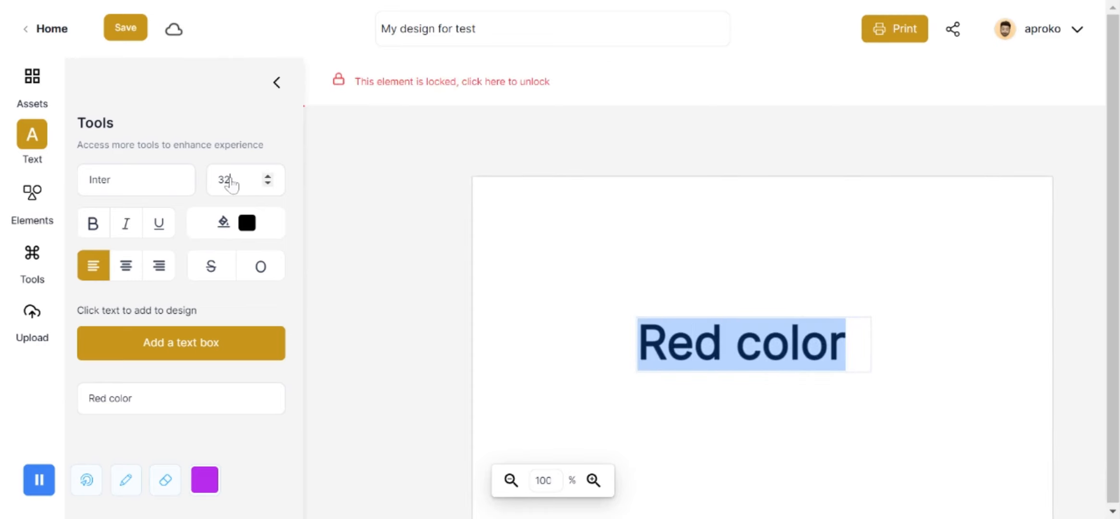
pyautogui.moveTo(231, 181); pyautogui.dragTo(211, 187)
pyautogui.write('64')
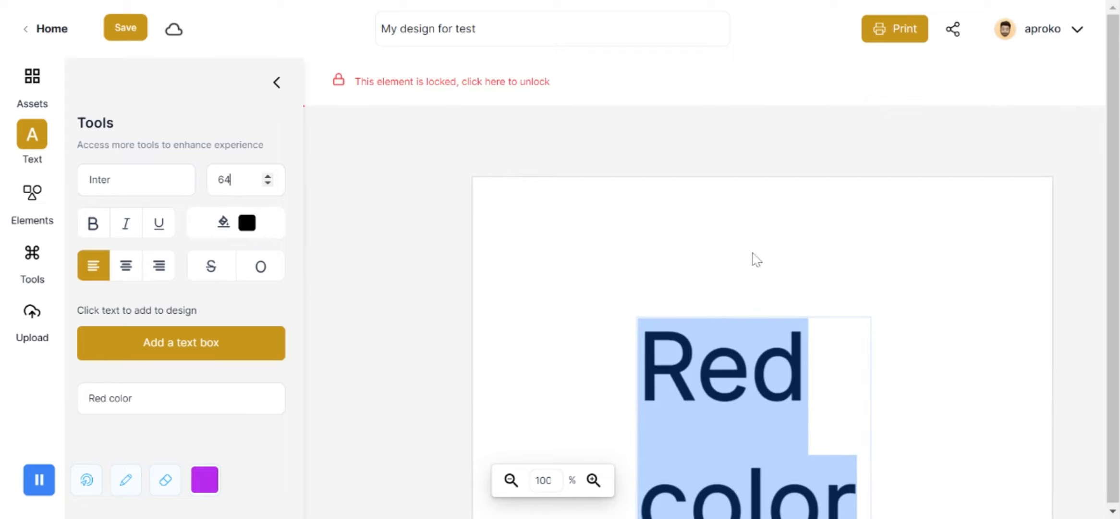
pyautogui.click(599, 279)
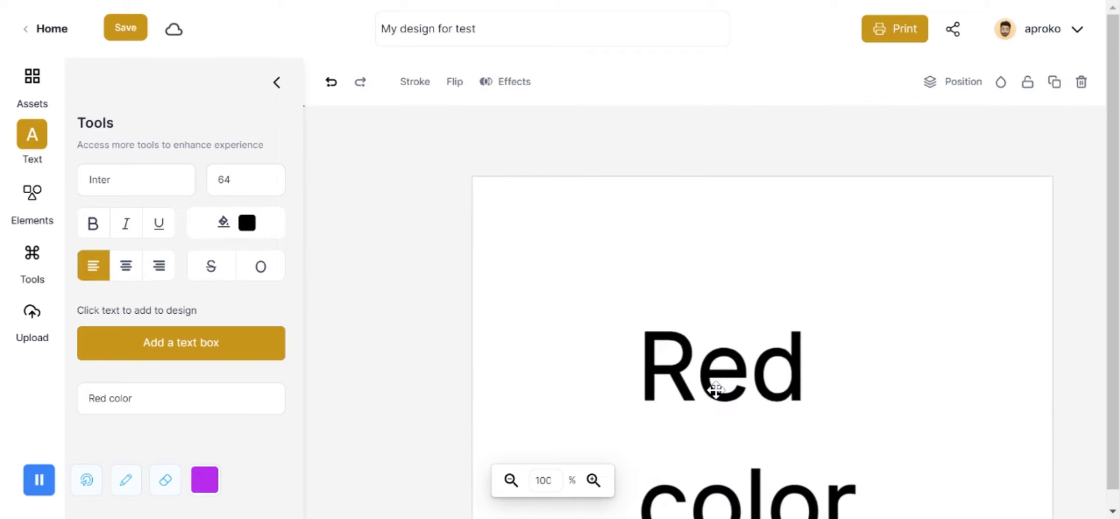
pyautogui.moveTo(714, 385); pyautogui.dragTo(690, 378)
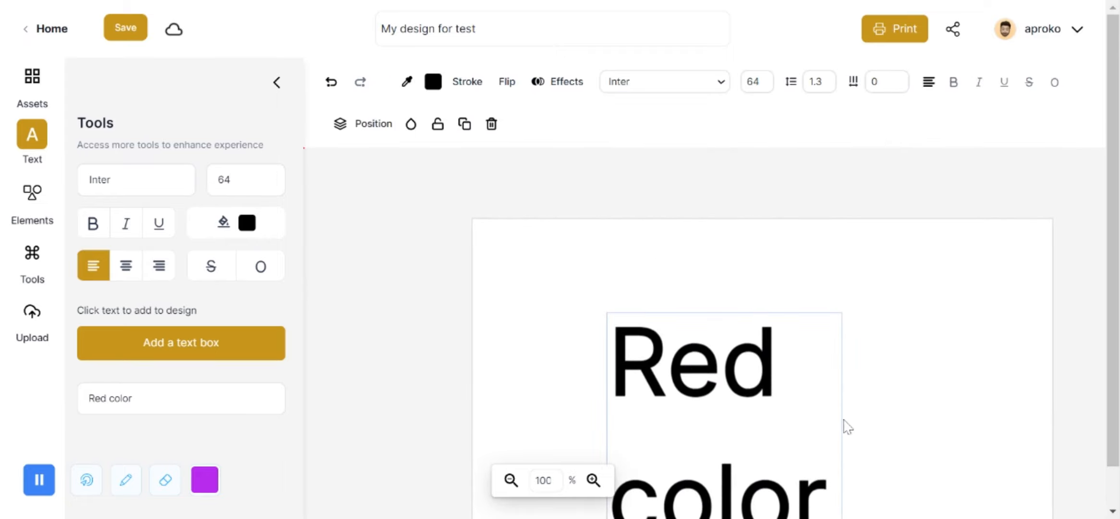
# Move the "Red color" text box slightly to the right on the page
pyautogui.click(775, 379)
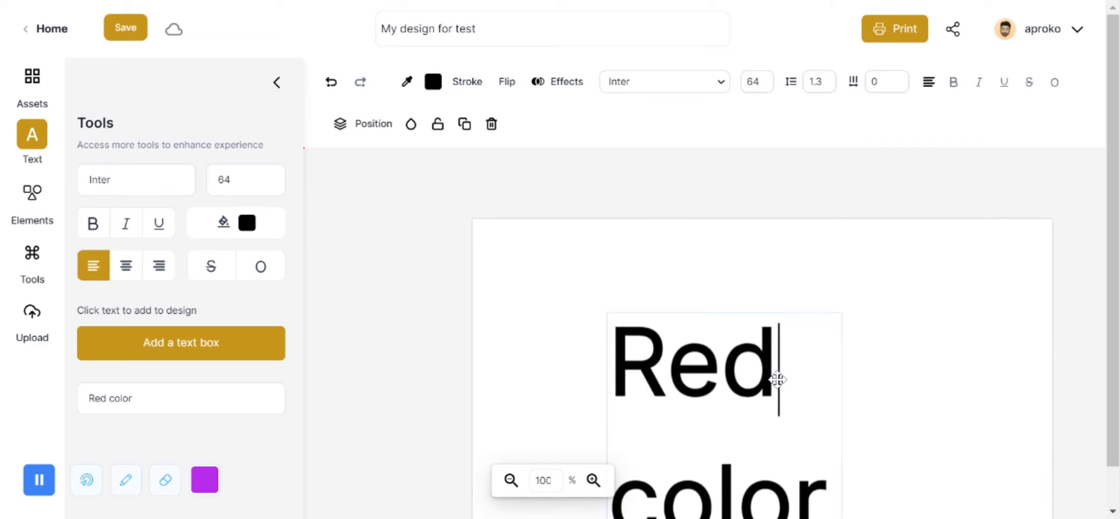
pyautogui.click(875, 407)
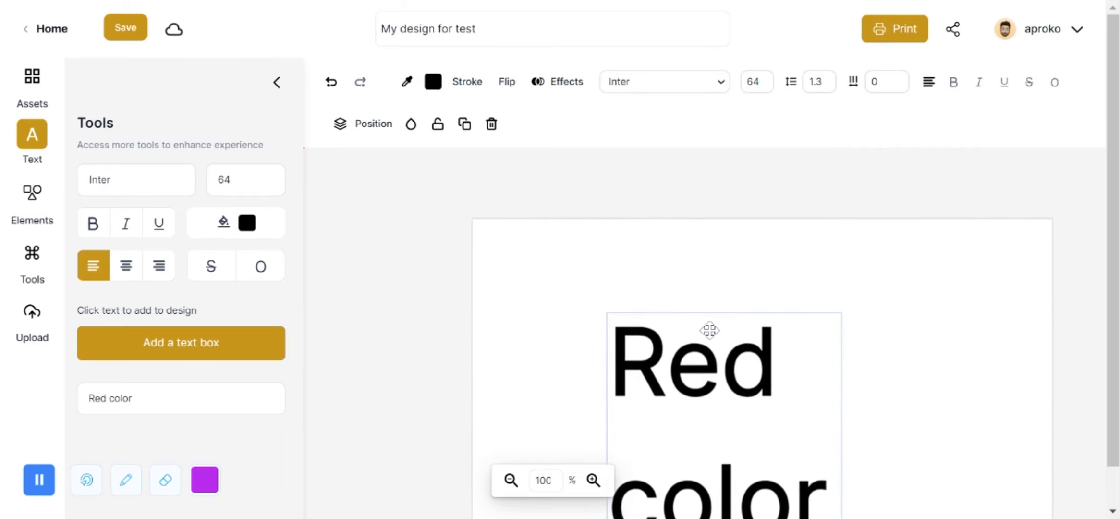
pyautogui.moveTo(707, 328); pyautogui.dragTo(723, 233)
pyautogui.moveTo(737, 375); pyautogui.dragTo(762, 467)
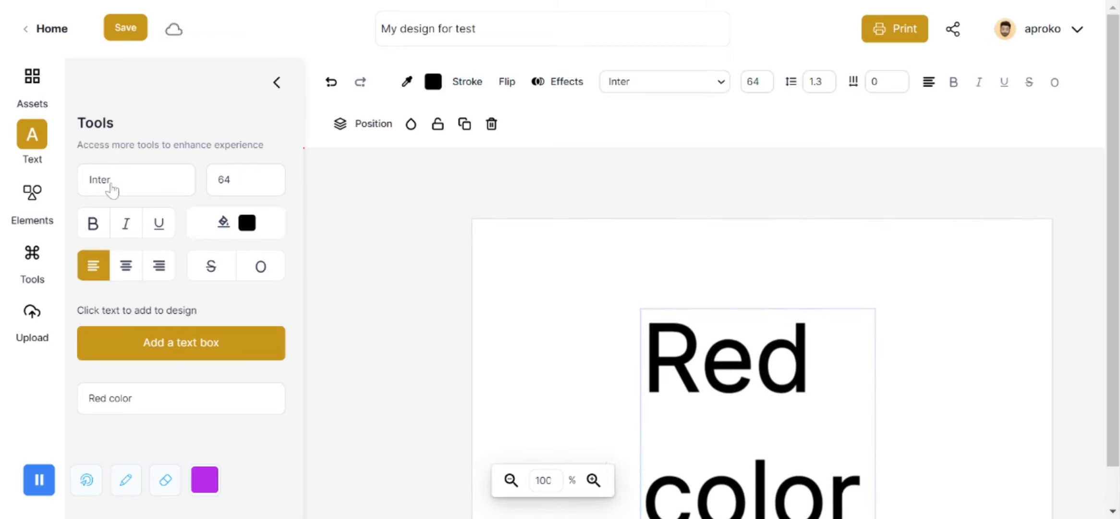
# Select all of the "Red color" text and set its font to Bree Serif
pyautogui.click(742, 403)
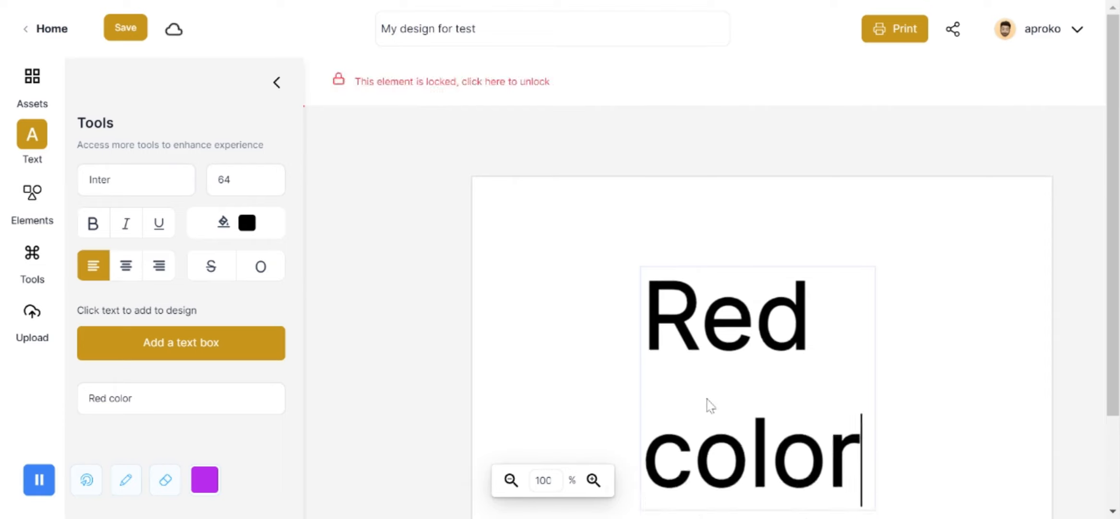
pyautogui.hotkey('ctrl', 'a')
pyautogui.scroll(7, 742, 288)
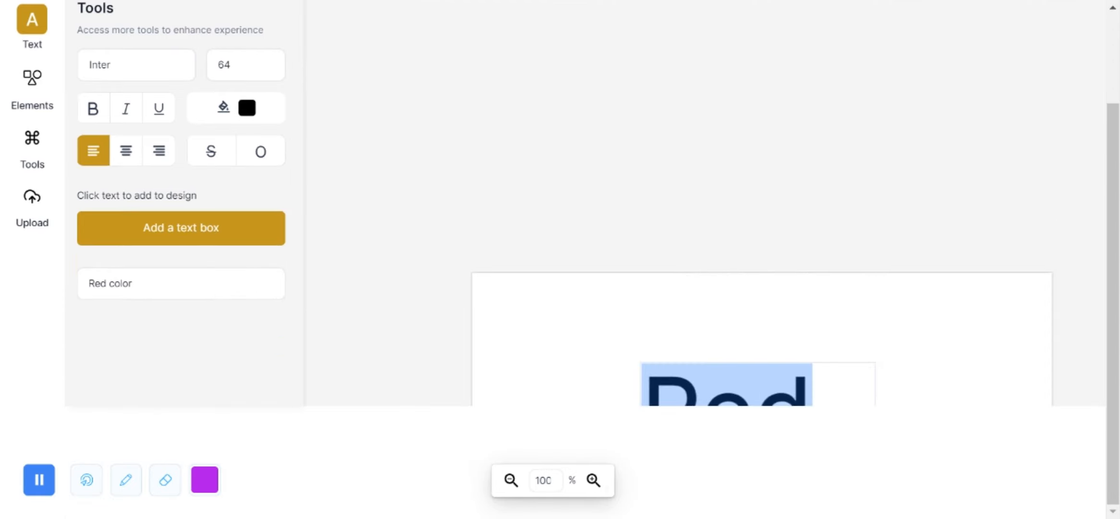
pyautogui.scroll(-6, 567, 254)
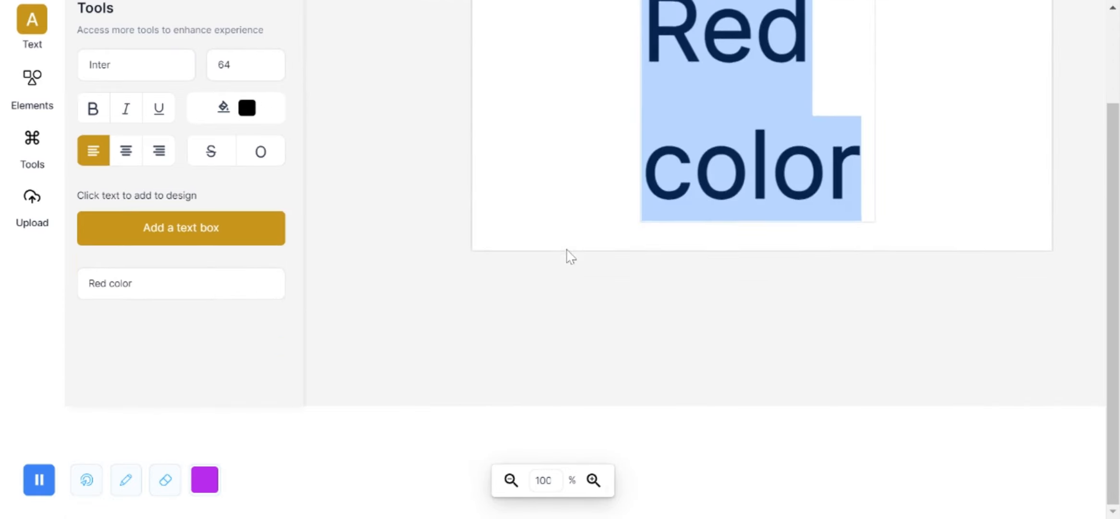
pyautogui.scroll(3, 172, 308)
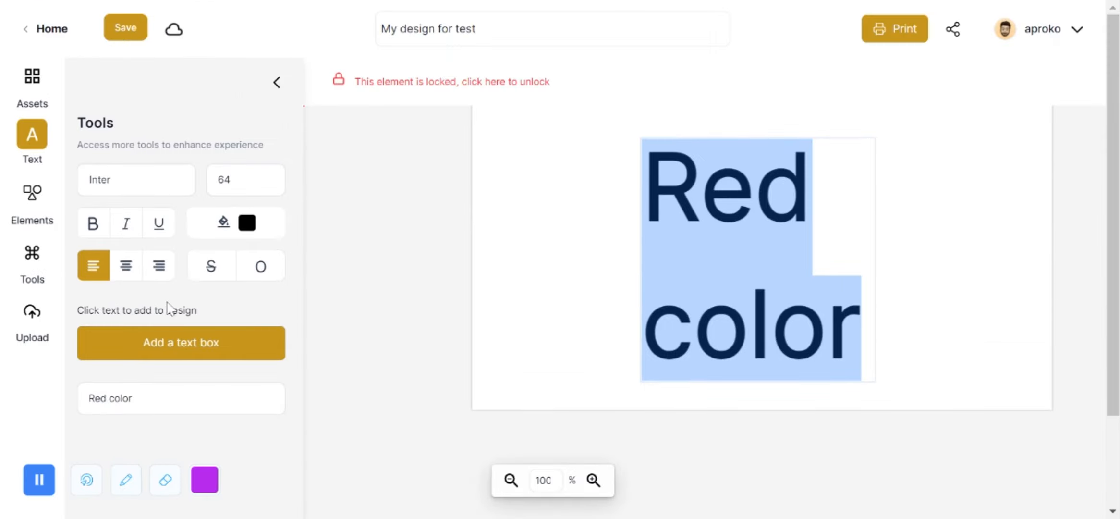
pyautogui.scroll(2, 563, 297)
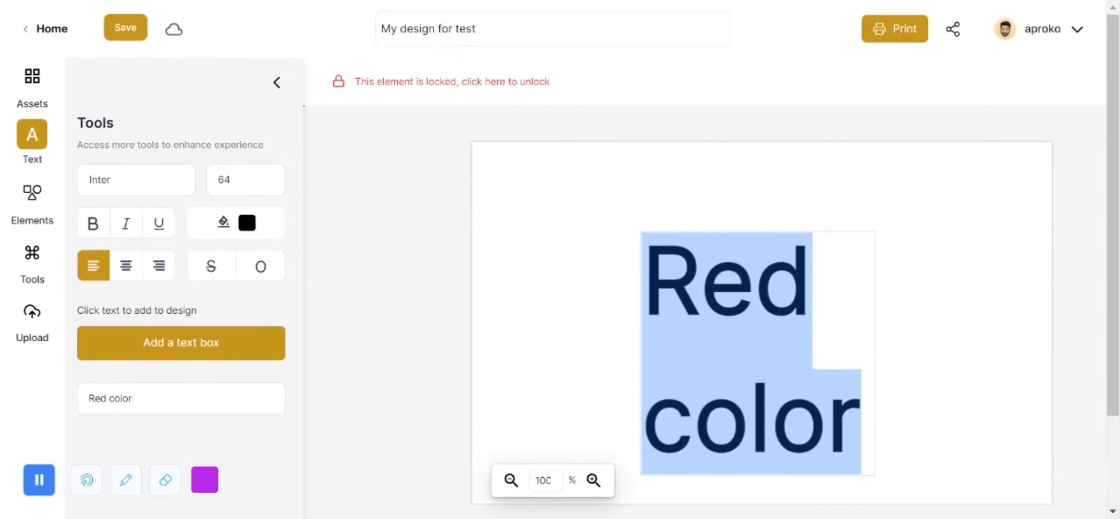
pyautogui.click(139, 309)
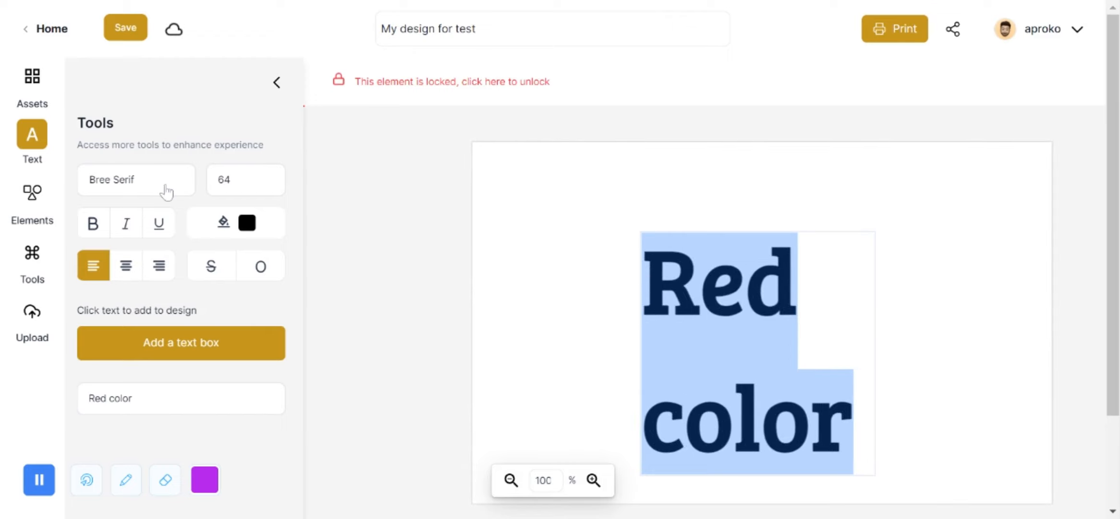
# Unlock the text box and set its font to Calibri after trying Dancing Script
pyautogui.click(435, 86)
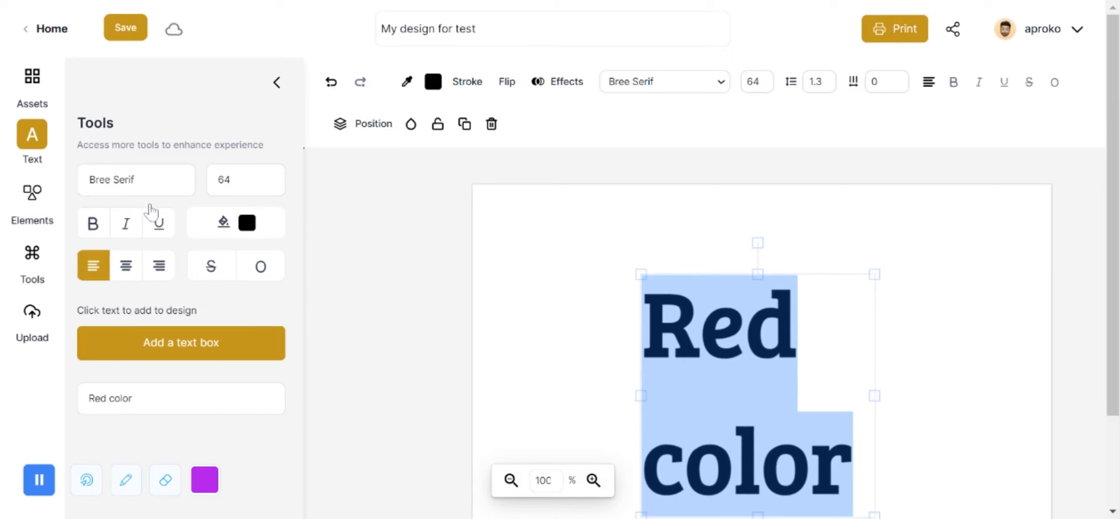
pyautogui.click(139, 376)
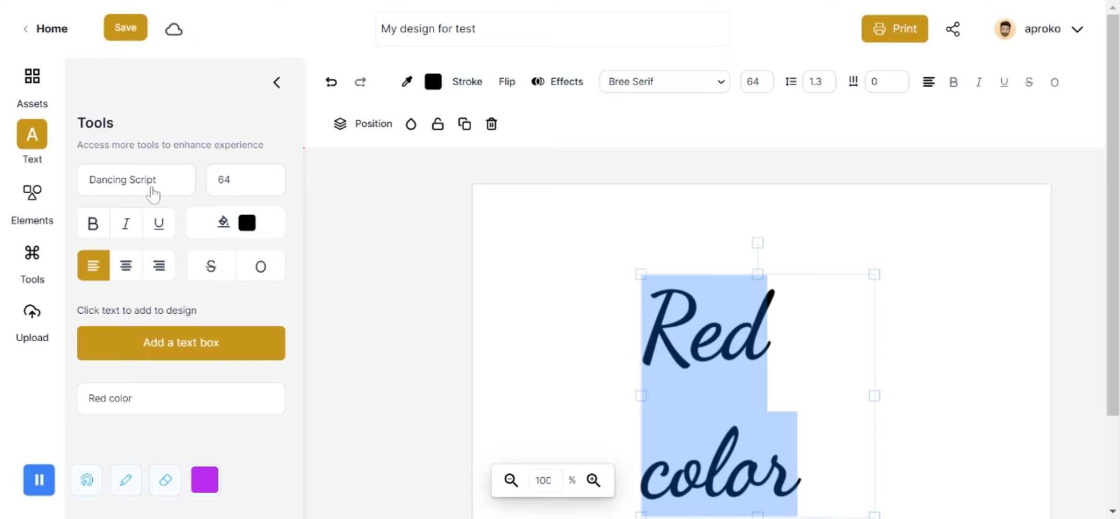
pyautogui.click(150, 333)
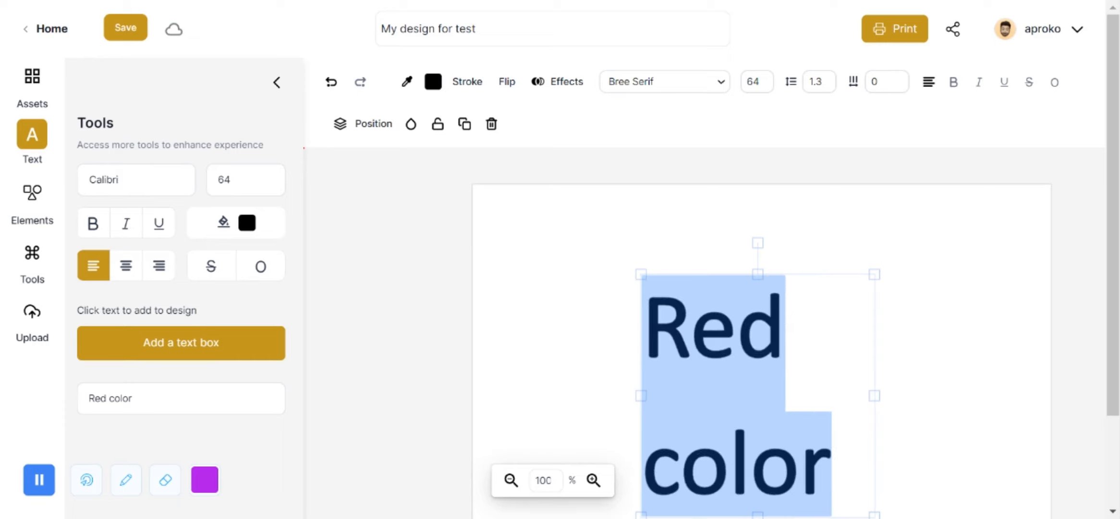
# Try underline, italic and bold on the "Red color" text, switching each style off again
pyautogui.click(160, 225)
pyautogui.click(160, 226)
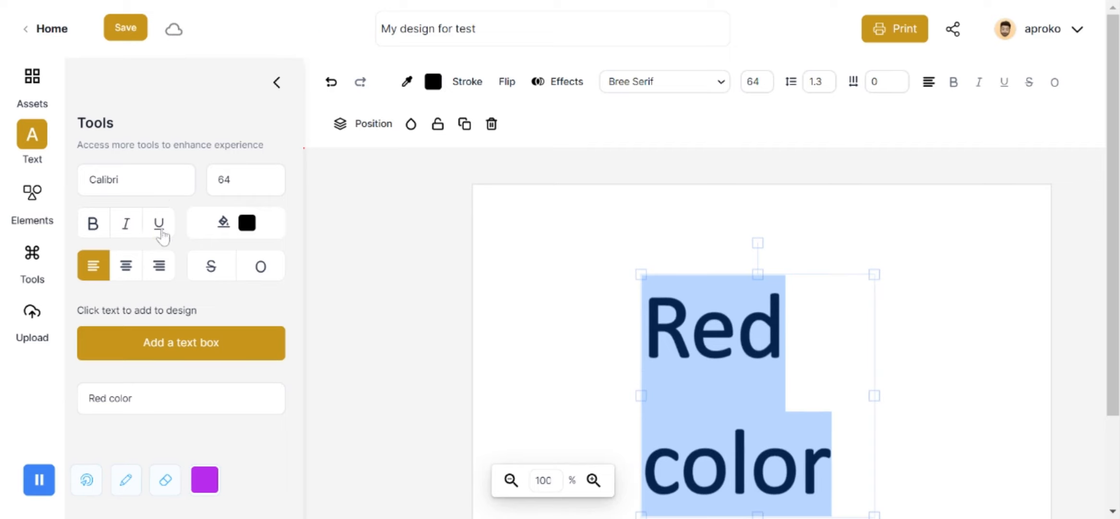
pyautogui.click(125, 226)
pyautogui.click(125, 225)
pyautogui.click(92, 225)
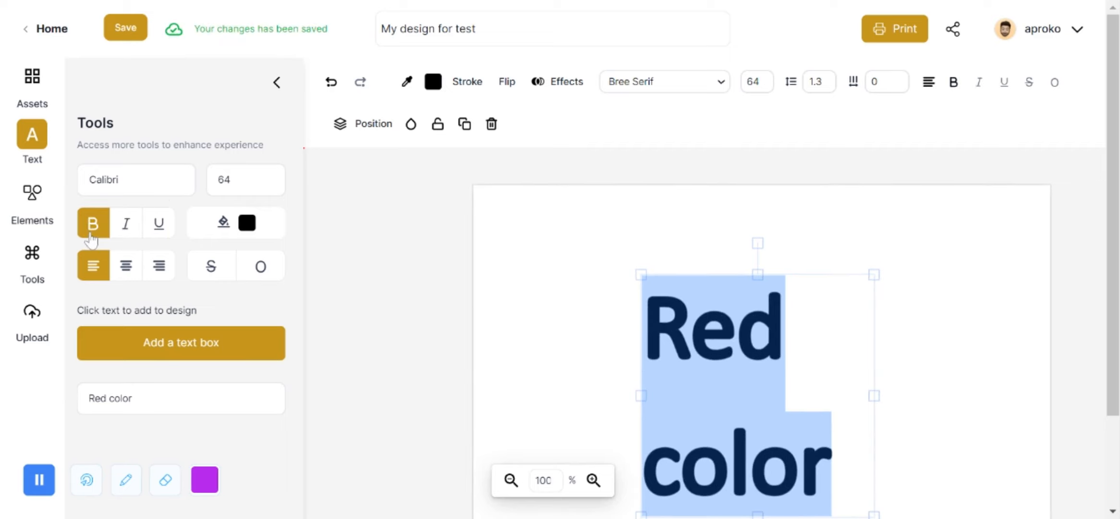
pyautogui.click(93, 226)
# Try center and right alignment on the "Red color" text, returning it to left alignment
pyautogui.click(134, 278)
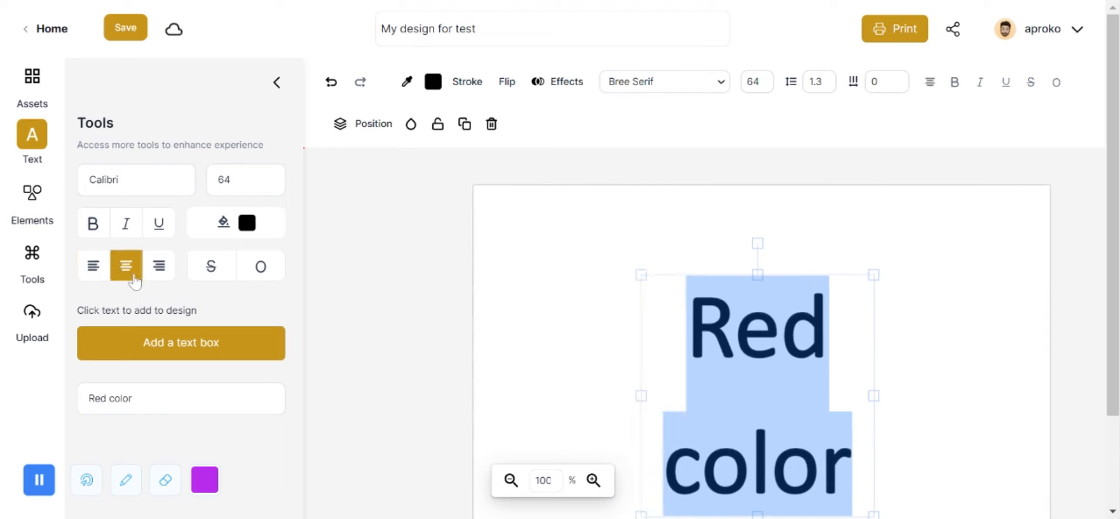
pyautogui.click(95, 280)
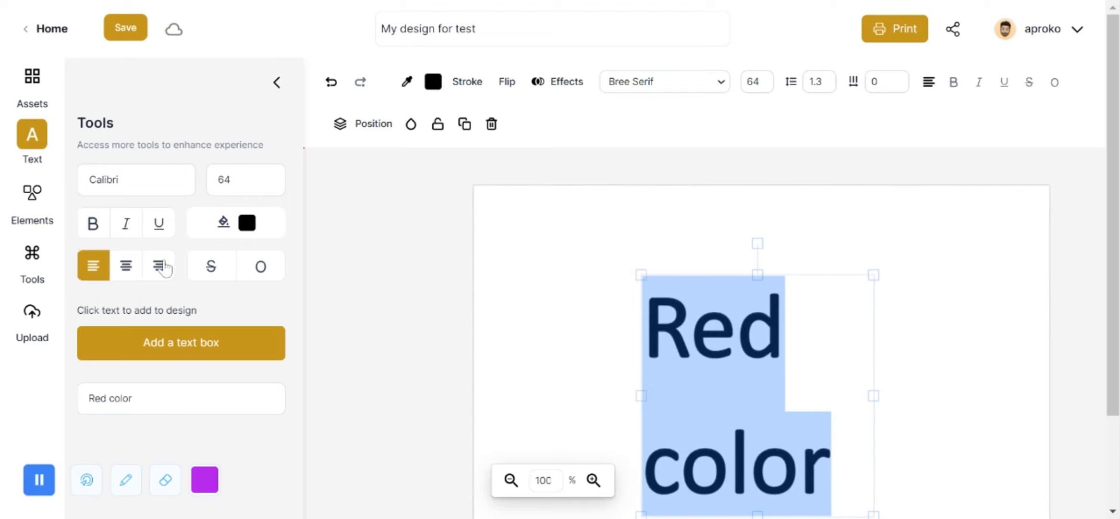
pyautogui.click(160, 265)
pyautogui.click(94, 266)
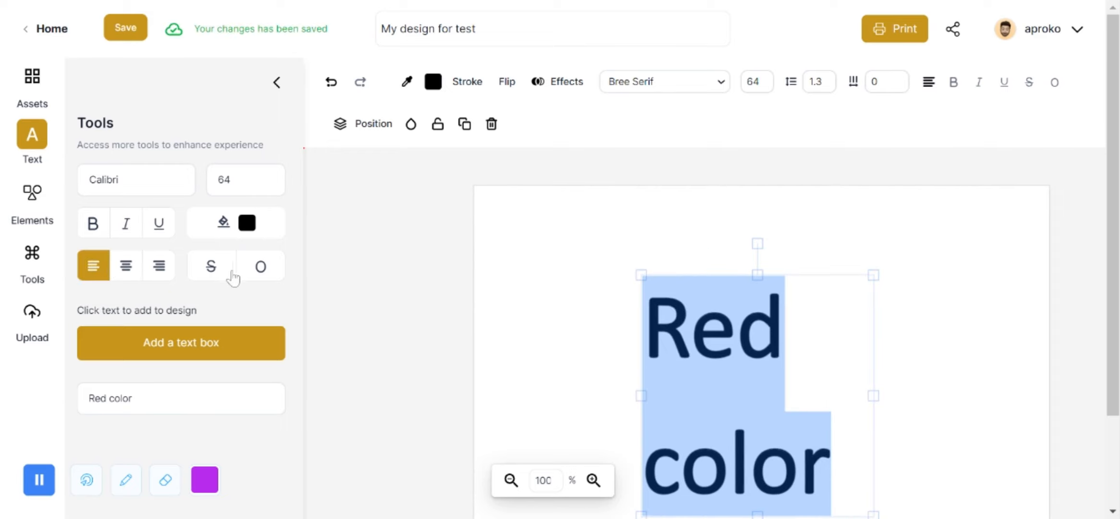
# Try strikethrough and overline on the "Red color" text, switching both off again
pyautogui.click(220, 276)
pyautogui.click(220, 276)
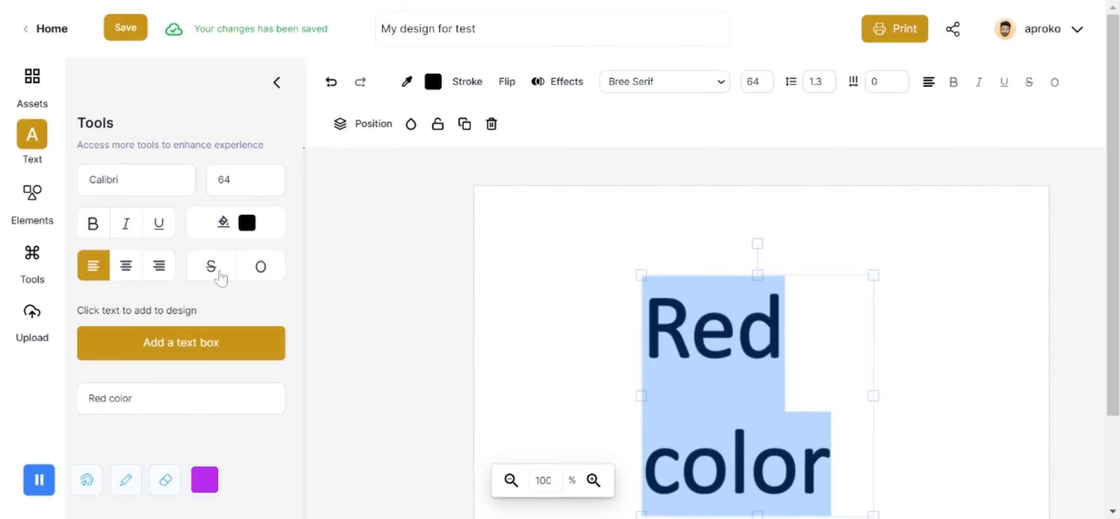
pyautogui.click(262, 276)
pyautogui.click(262, 274)
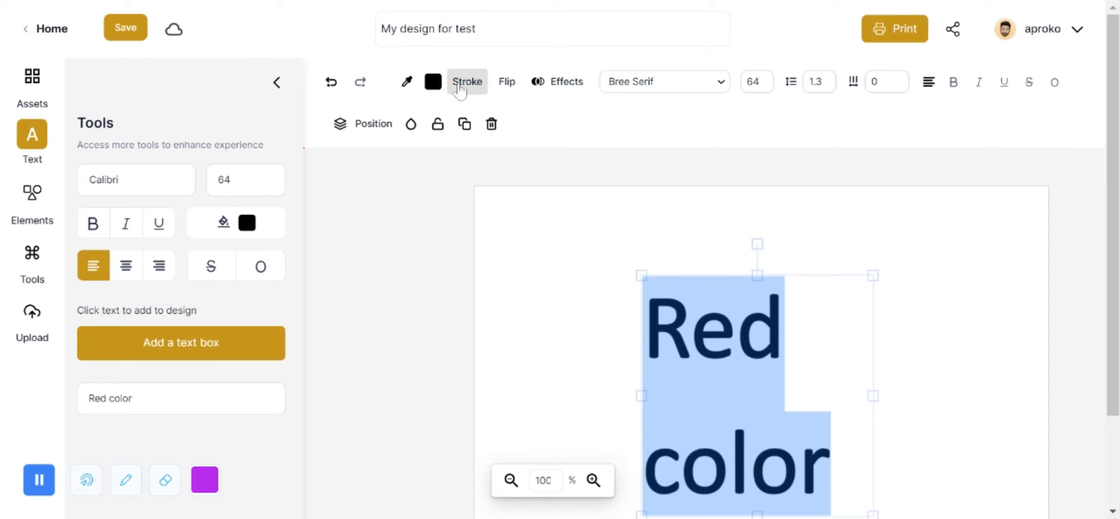
# Reselect the "Red color" text box and examine its flip and effects options
pyautogui.click(571, 251)
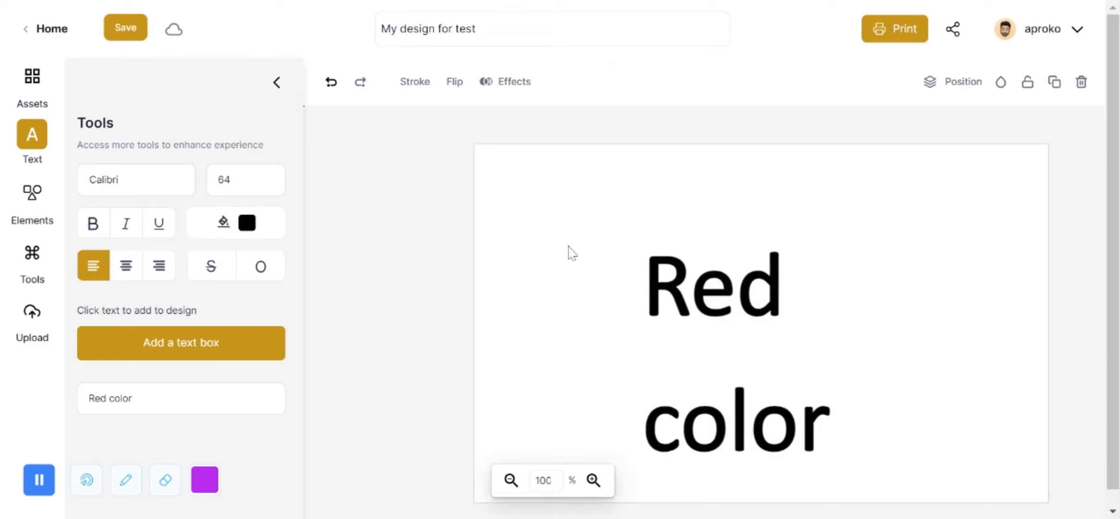
pyautogui.click(673, 269)
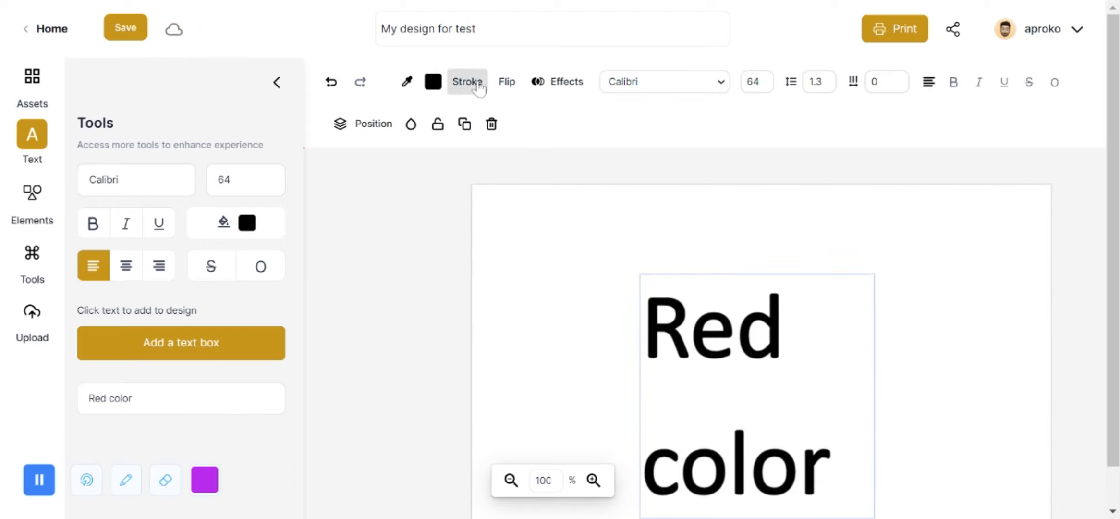
pyautogui.click(506, 82)
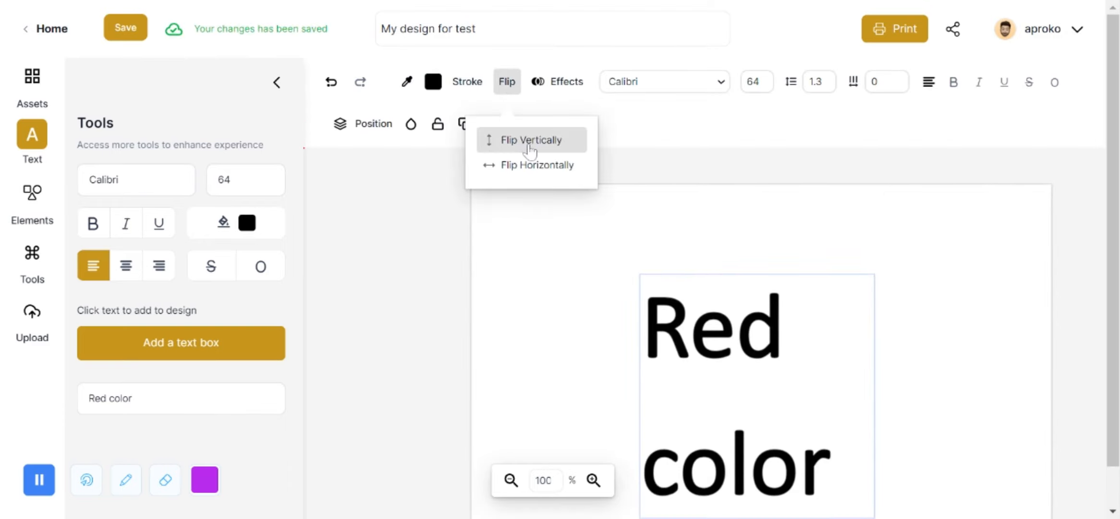
pyautogui.click(511, 85)
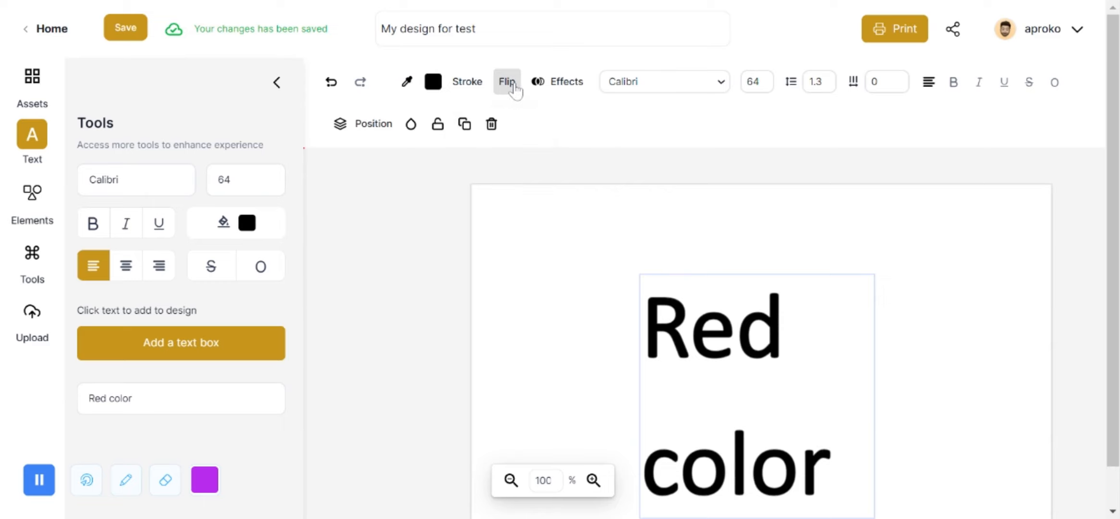
pyautogui.click(555, 92)
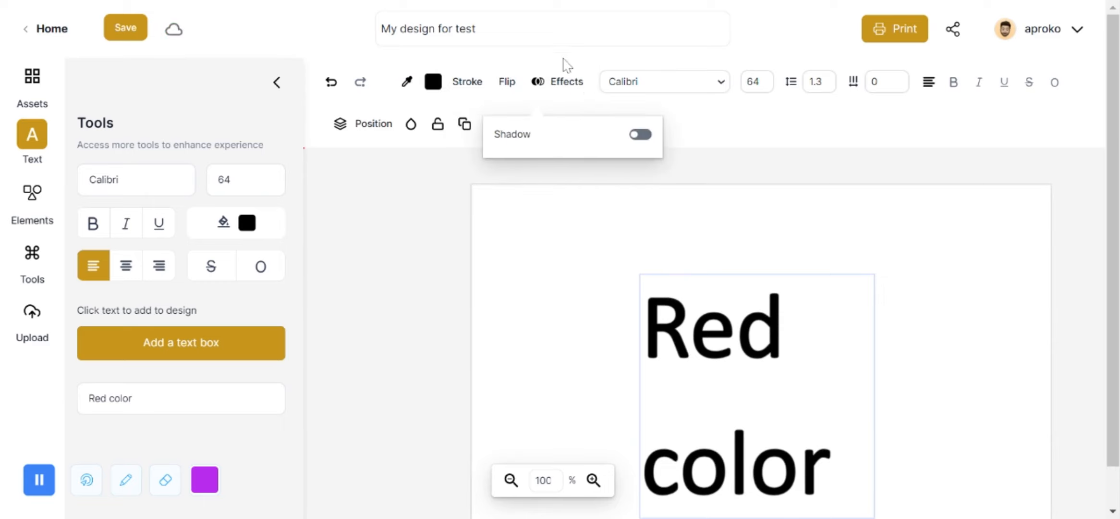
pyautogui.click(565, 88)
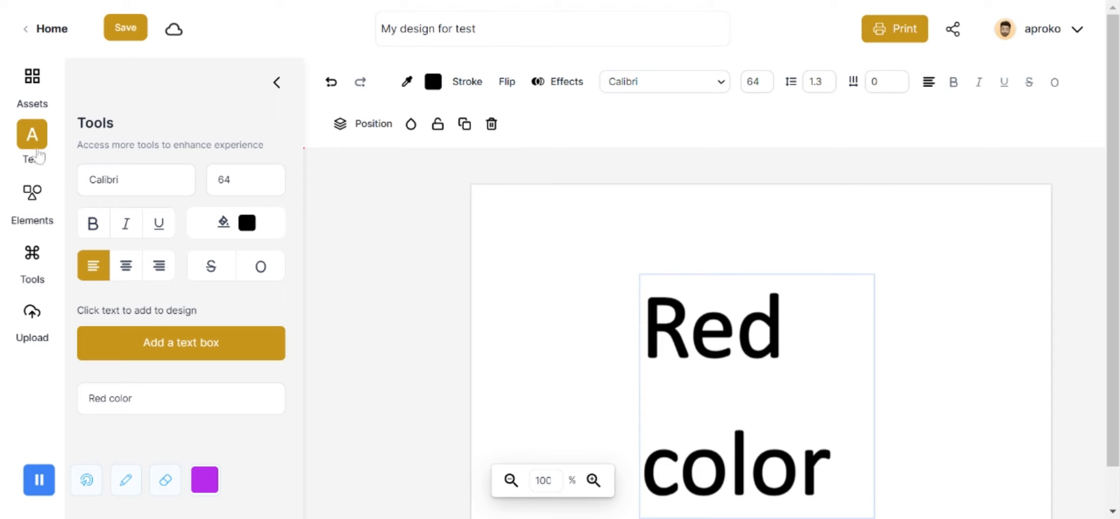
# Browse the available lines, shapes and masks and add a square shape to the page
pyautogui.click(20, 197)
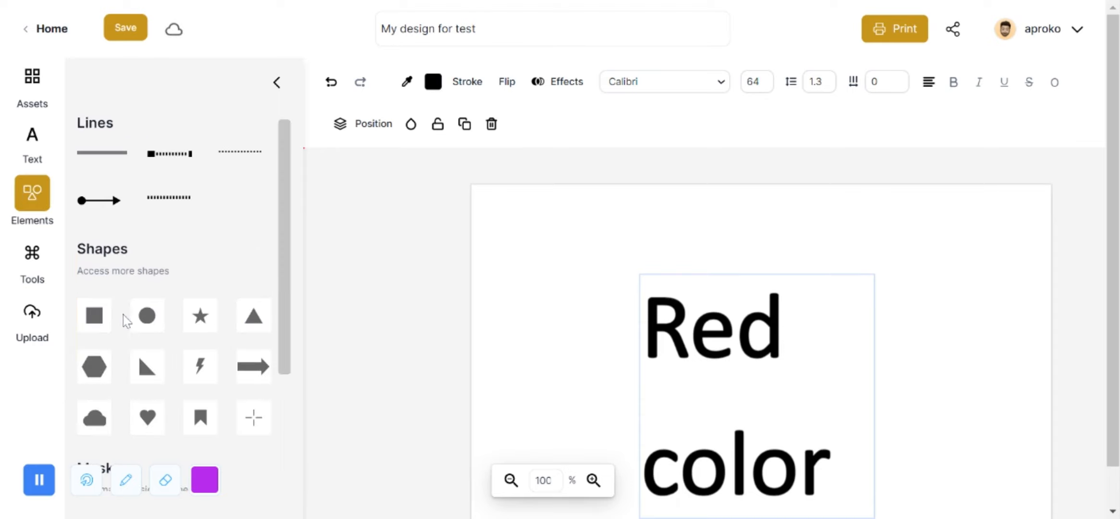
pyautogui.scroll(-5, 124, 319)
pyautogui.scroll(4, 126, 320)
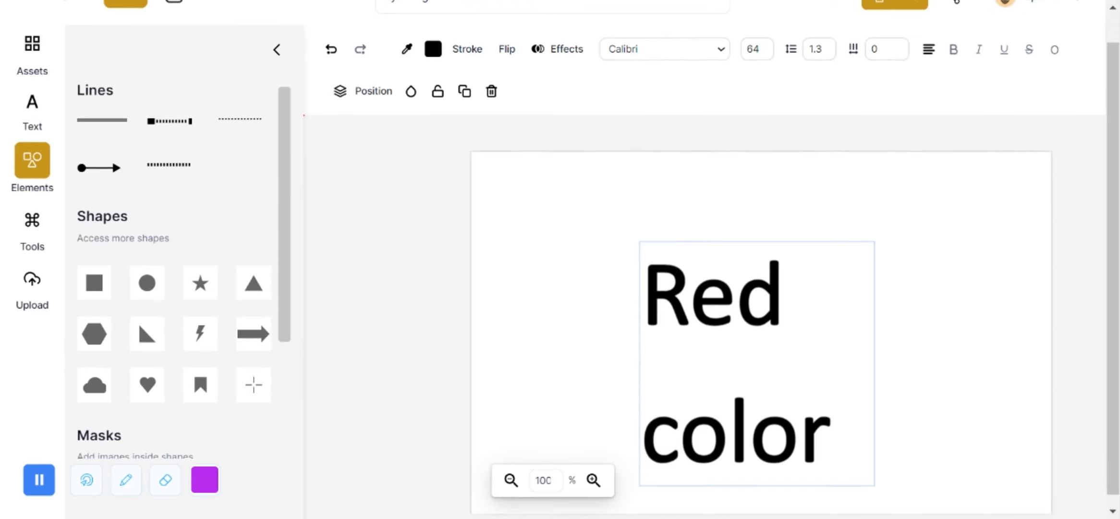
pyautogui.scroll(-3, 211, 262)
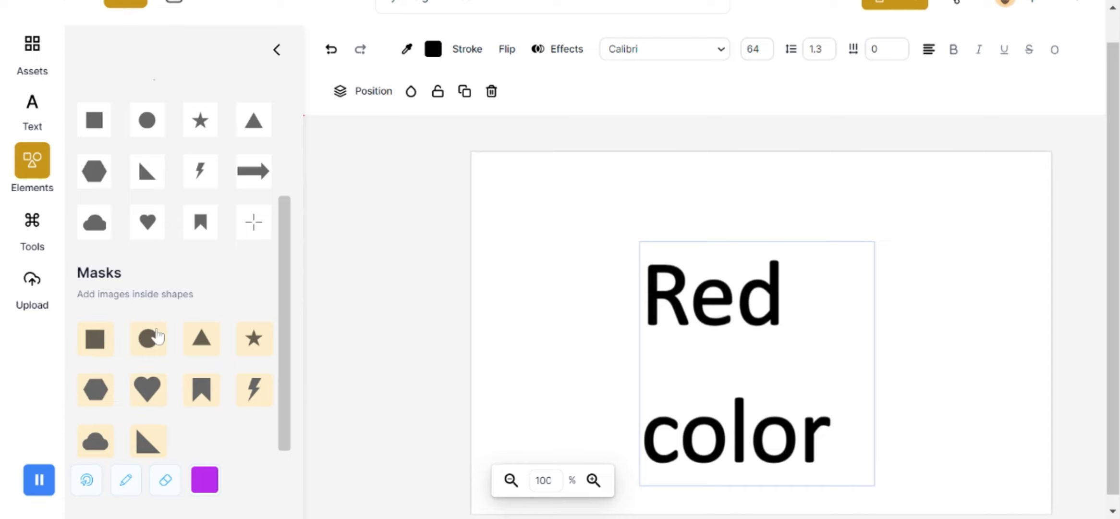
pyautogui.scroll(3, 195, 312)
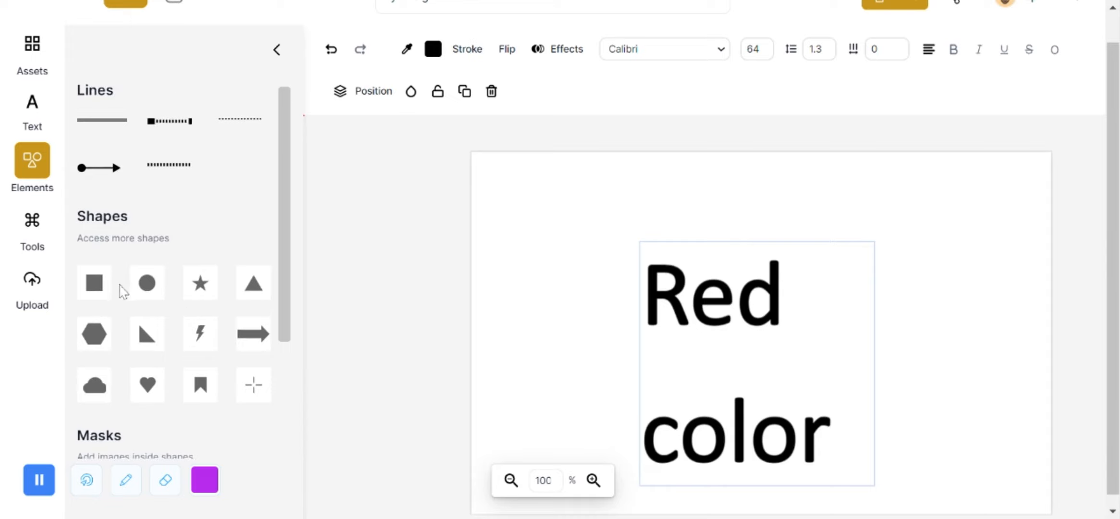
pyautogui.click(100, 288)
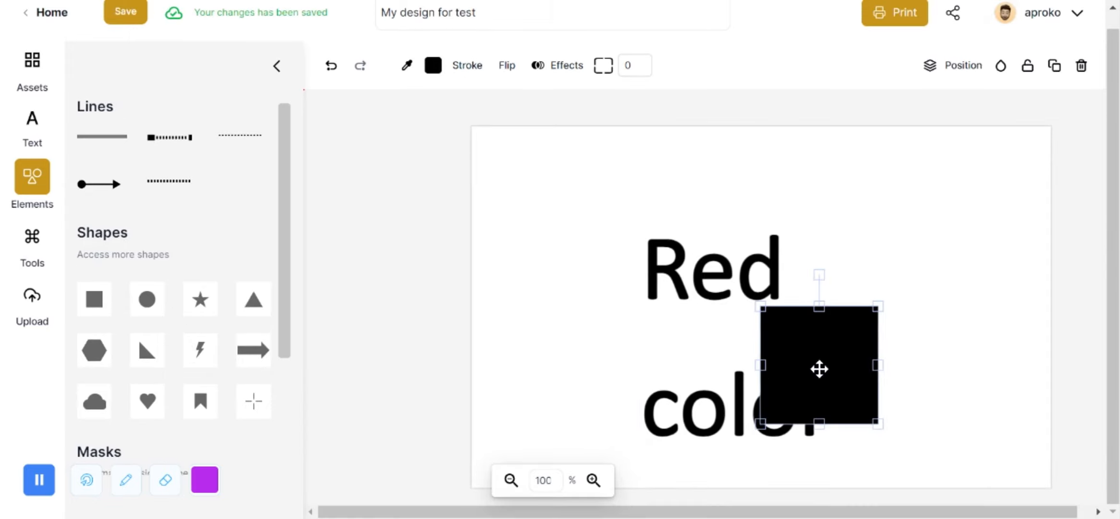
# Enlarge the black square and place it in the page's upper-right corner, clear of the text
pyautogui.moveTo(819, 369); pyautogui.dragTo(946, 268)
pyautogui.moveTo(890, 210); pyautogui.dragTo(817, 128)
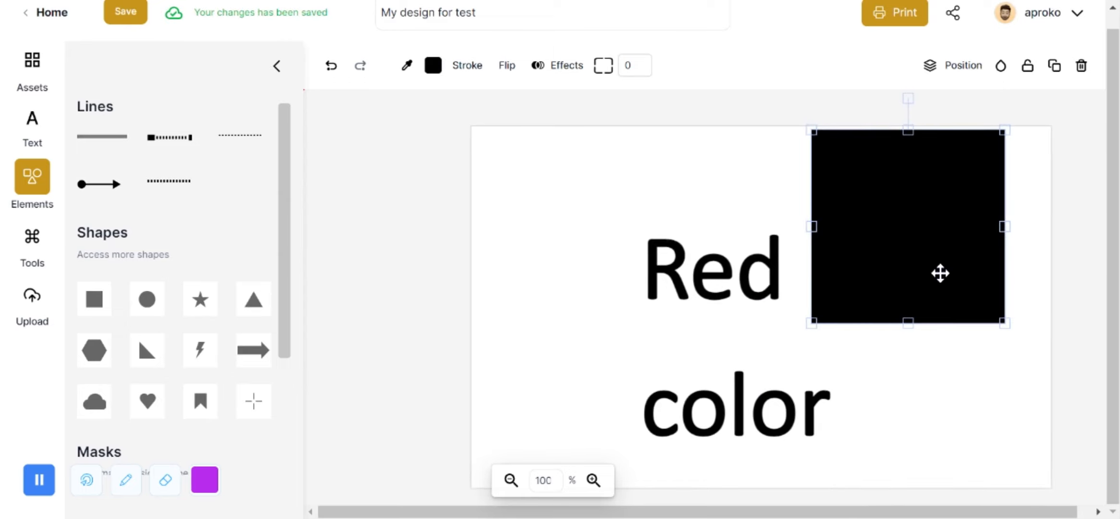
pyautogui.moveTo(941, 273); pyautogui.dragTo(979, 272)
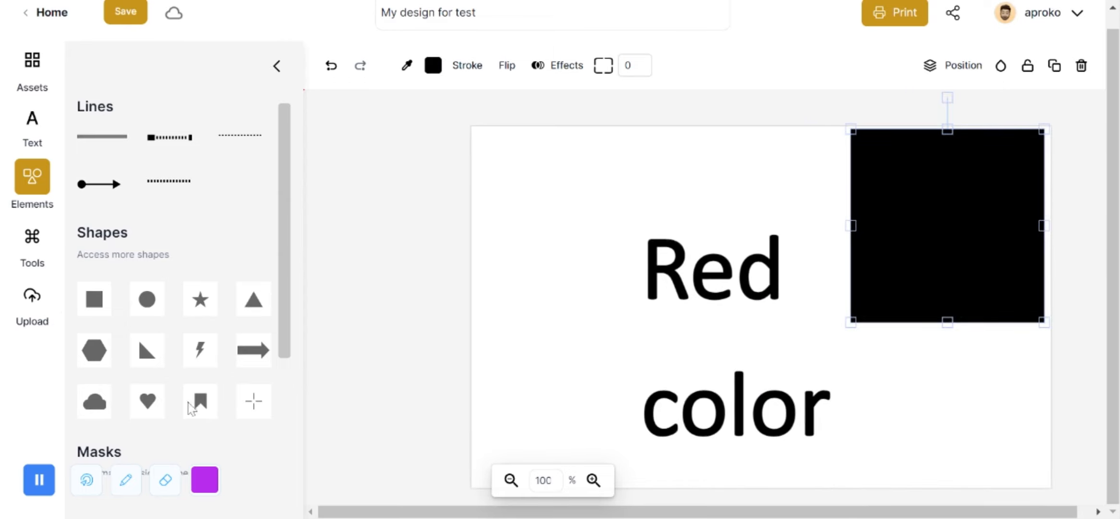
# Look through the shape elements again and switch to the Hand tool
pyautogui.scroll(-3, 138, 400)
pyautogui.scroll(3, 137, 400)
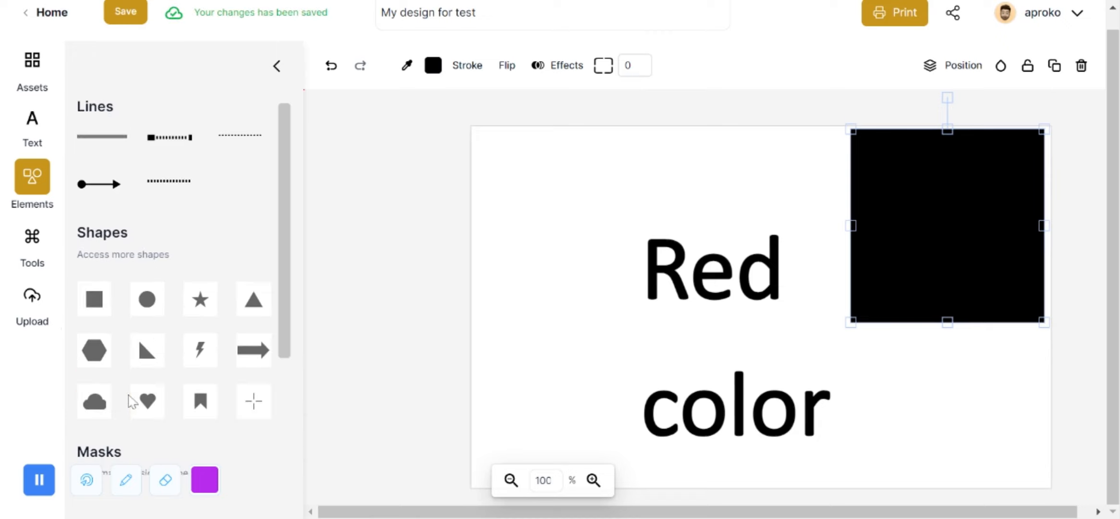
pyautogui.click(32, 238)
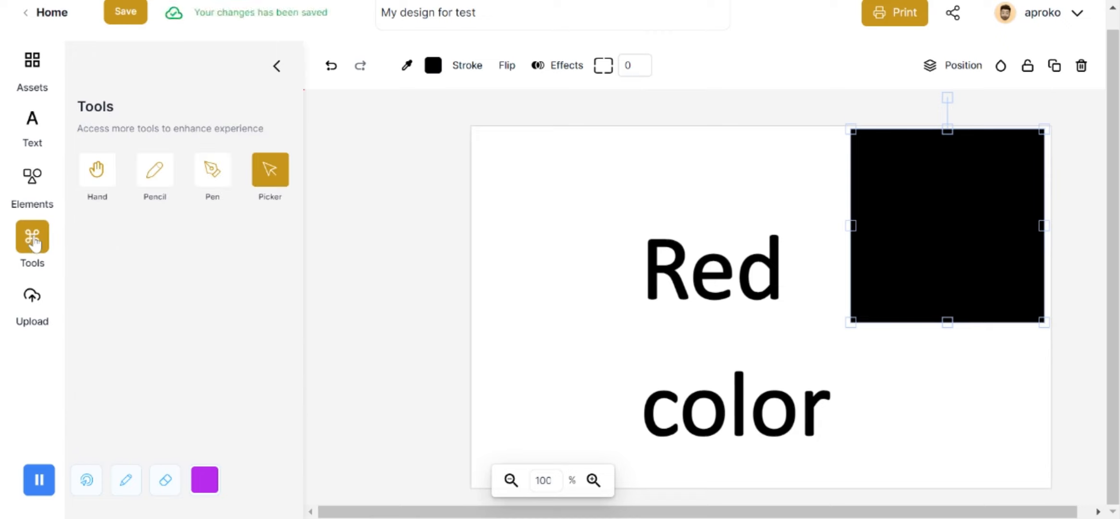
pyautogui.click(99, 185)
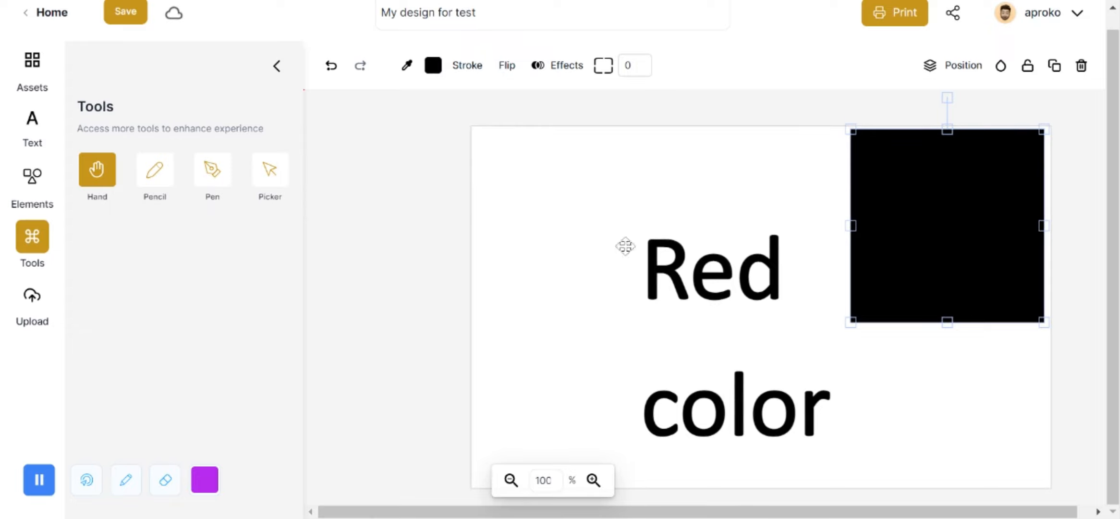
# Draw a winding freehand line with the Pencil tool in the blank area left of the "Red color" text
pyautogui.click(643, 211)
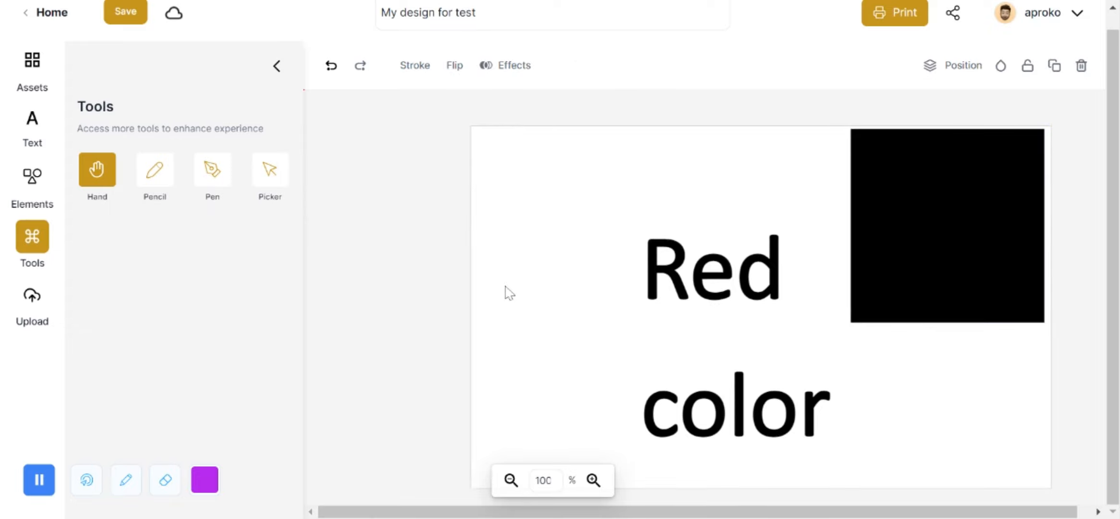
pyautogui.moveTo(414, 262)
pyautogui.mouseDown()
pyautogui.moveTo(333, 126)
pyautogui.moveTo(596, 351)
pyautogui.moveTo(453, 223)
pyautogui.moveTo(427, 232)
pyautogui.moveTo(343, 222)
pyautogui.moveTo(388, 255)
pyautogui.moveTo(372, 230)
pyautogui.mouseUp()
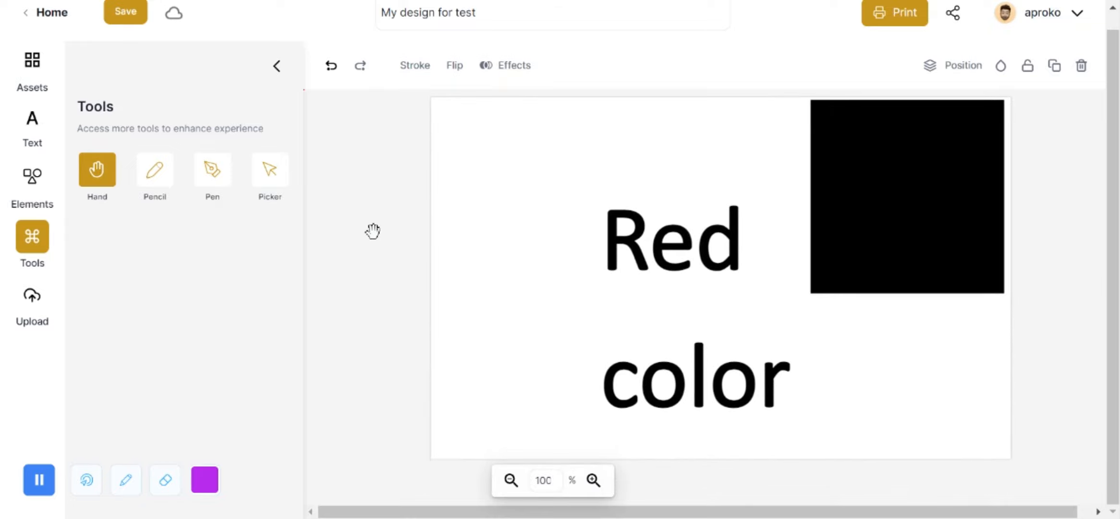
pyautogui.click(156, 183)
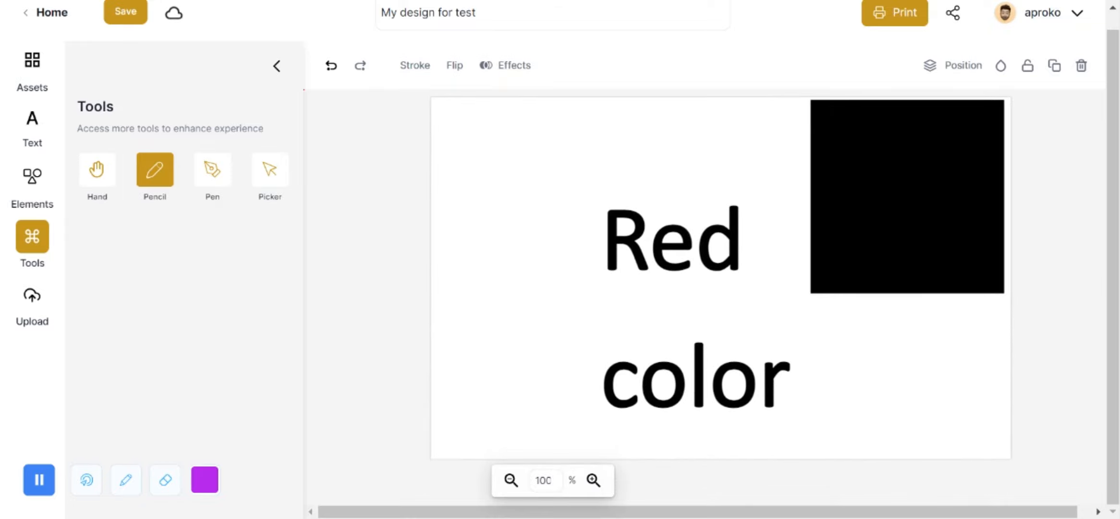
pyautogui.moveTo(489, 168)
pyautogui.mouseDown()
pyautogui.moveTo(593, 202)
pyautogui.moveTo(505, 325)
pyautogui.moveTo(599, 294)
pyautogui.moveTo(510, 368)
pyautogui.moveTo(555, 369)
pyautogui.mouseUp()
# Draw a closed, filled triangle with the Pen tool just above the word "Red"
pyautogui.click(212, 173)
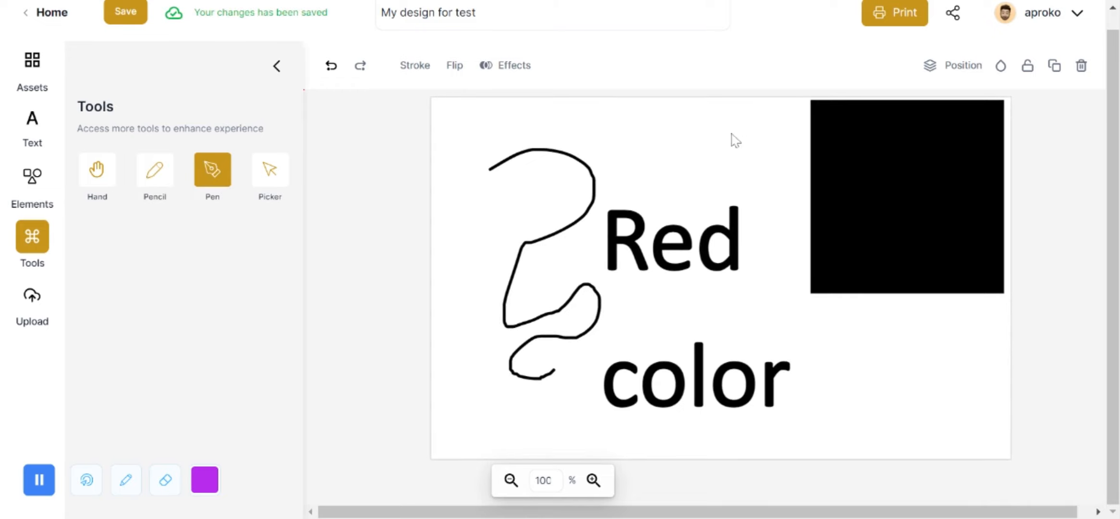
pyautogui.click(659, 135)
pyautogui.click(756, 168)
pyautogui.click(683, 202)
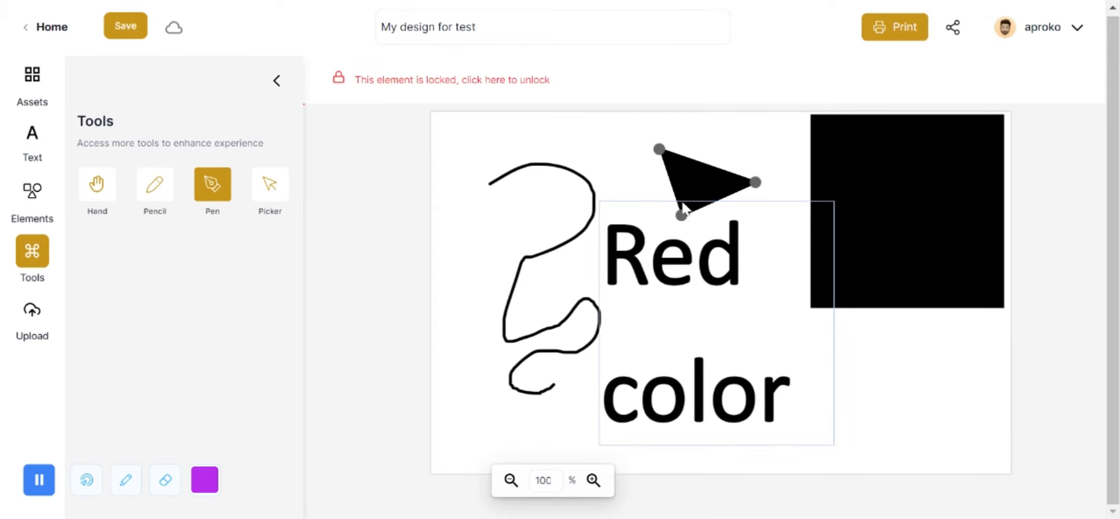
pyautogui.click(659, 149)
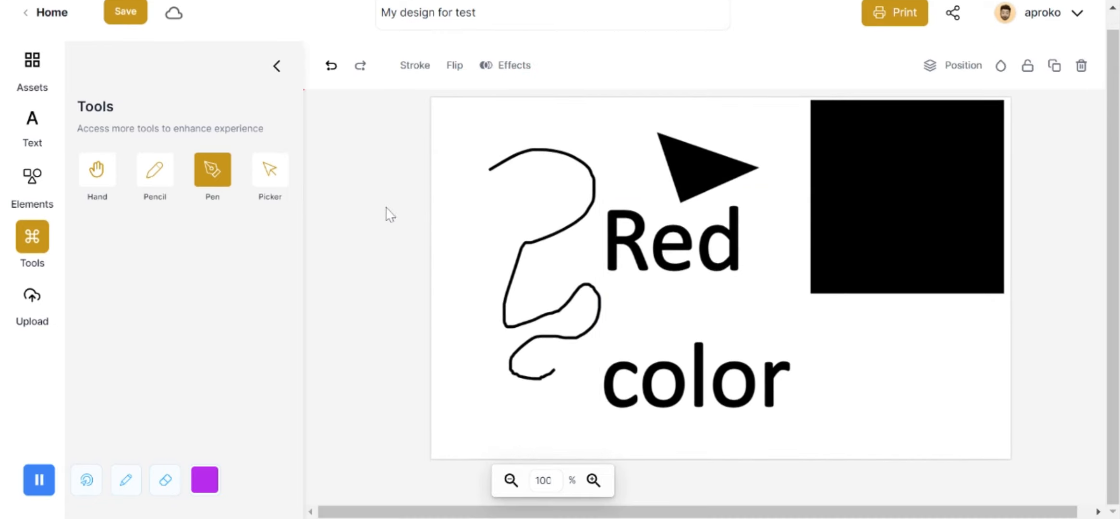
# Use the Picker tool to select the black triangle and nudge it slightly upward
pyautogui.click(271, 182)
pyautogui.click(682, 185)
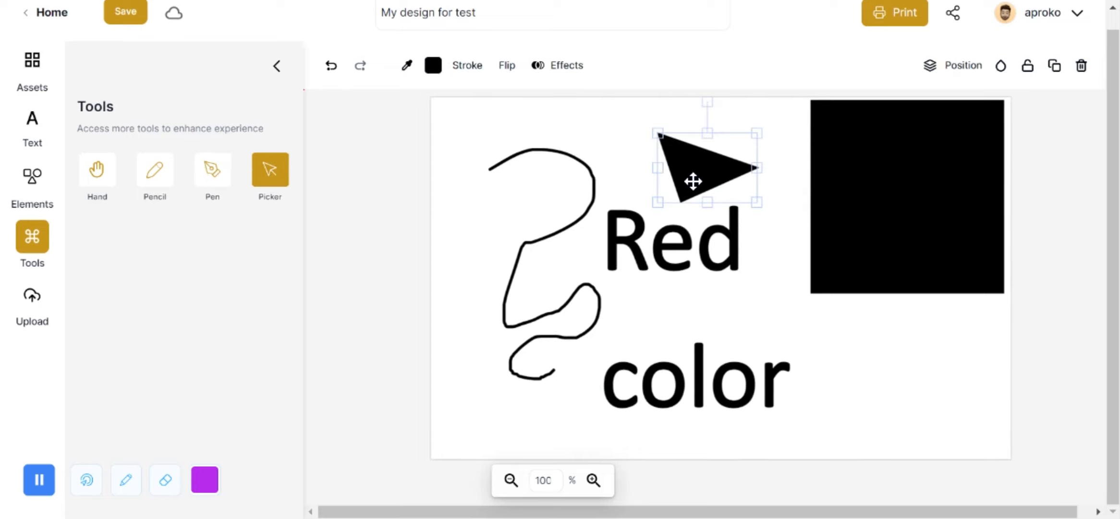
pyautogui.moveTo(694, 181)
pyautogui.mouseDown()
pyautogui.moveTo(523, 127)
pyautogui.moveTo(710, 183)
pyautogui.moveTo(635, 175)
pyautogui.moveTo(664, 145)
pyautogui.moveTo(691, 175)
pyautogui.mouseUp()
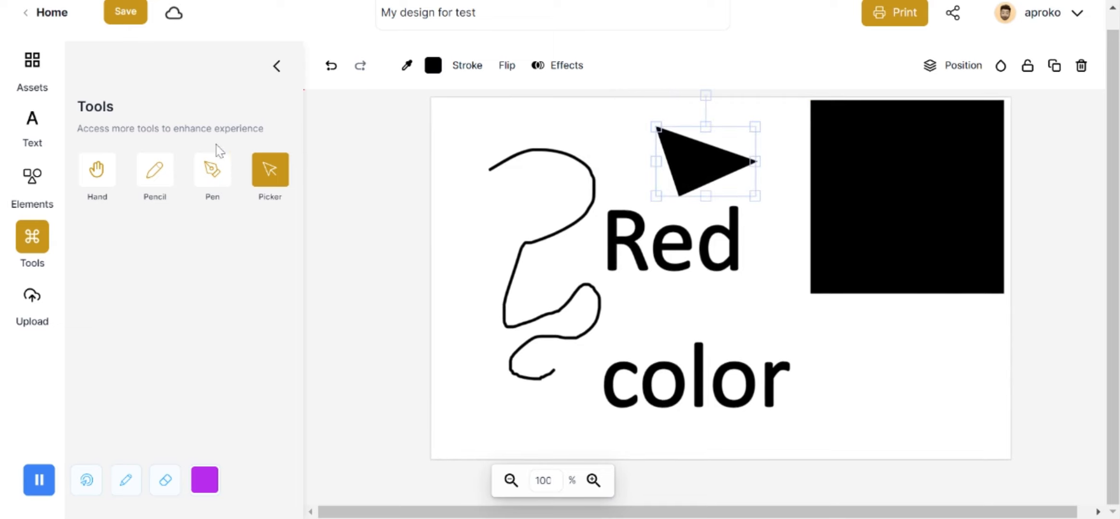
# Add several copies of the uploaded phone mockup image to the page and spread them apart around the text
pyautogui.click(24, 319)
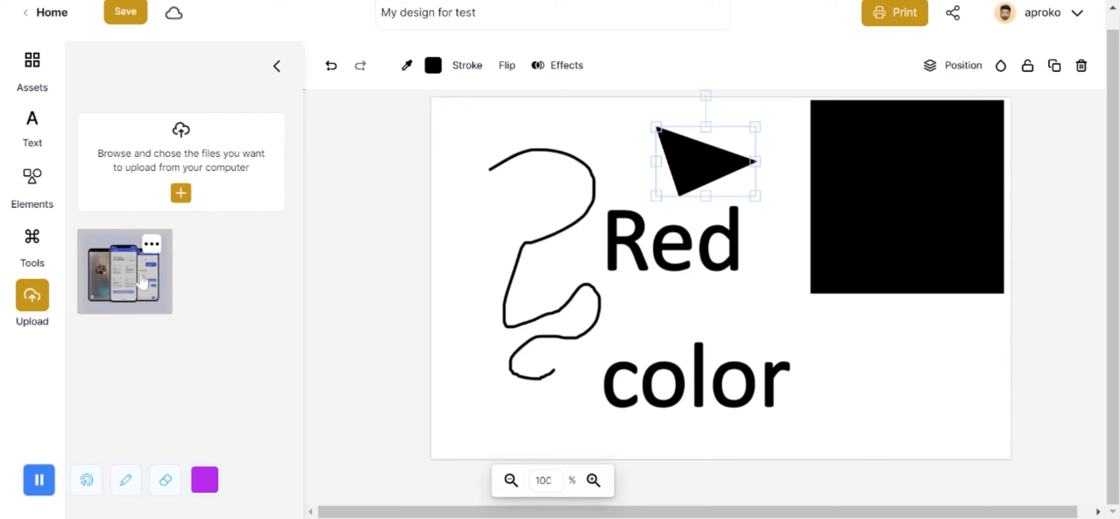
pyautogui.click(129, 281)
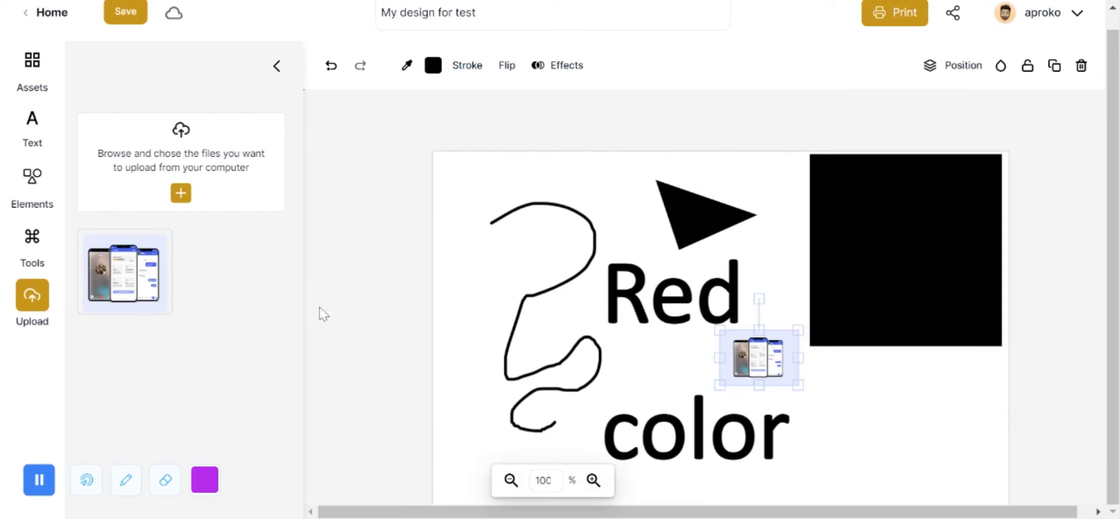
pyautogui.moveTo(741, 345); pyautogui.dragTo(616, 354)
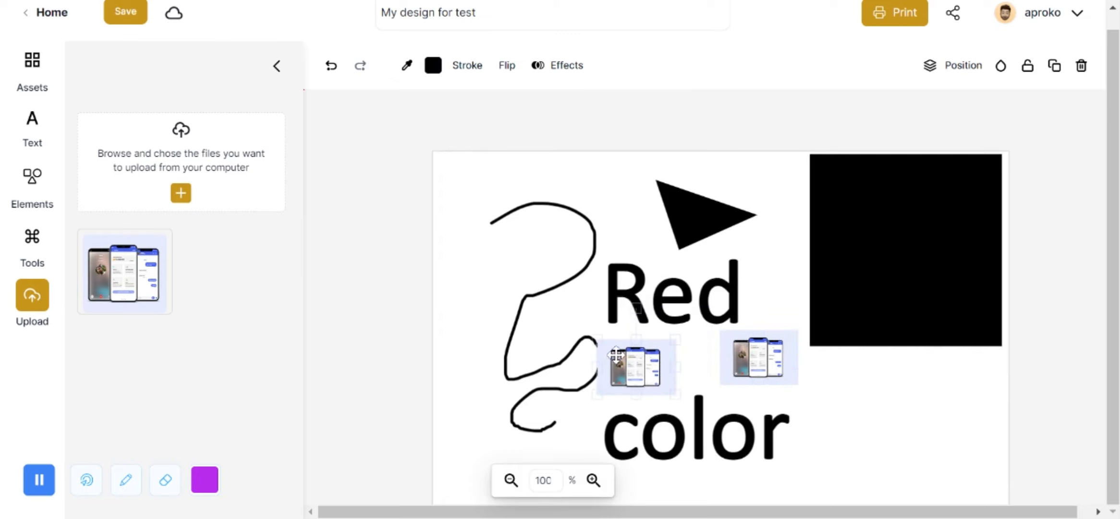
pyautogui.moveTo(771, 353); pyautogui.dragTo(888, 406)
pyautogui.moveTo(778, 372); pyautogui.dragTo(759, 248)
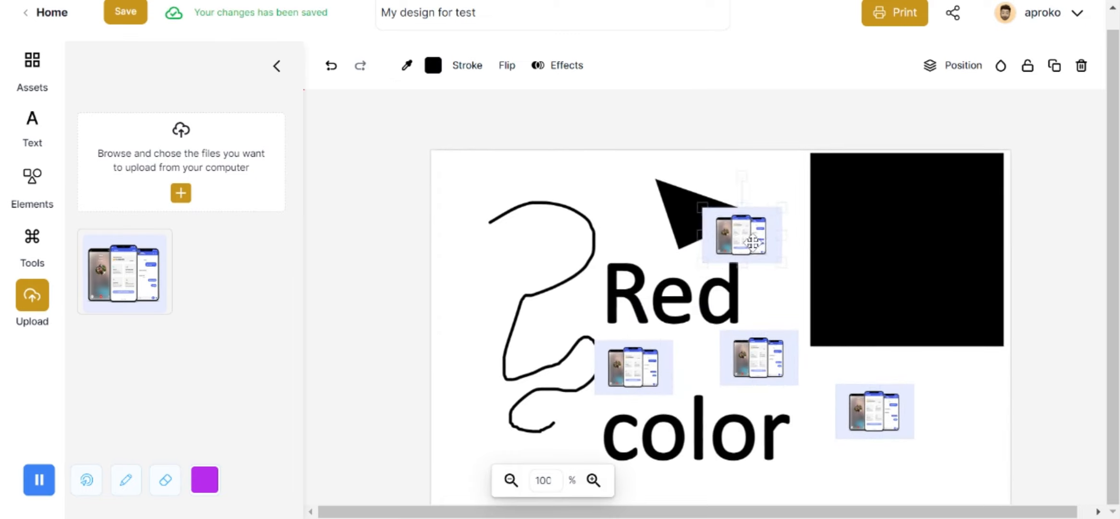
pyautogui.moveTo(780, 370); pyautogui.dragTo(655, 269)
# Delete the surplus phone mockup copies, keeping only the one below the black square
pyautogui.moveTo(752, 224); pyautogui.dragTo(767, 354)
pyautogui.press('Delete')
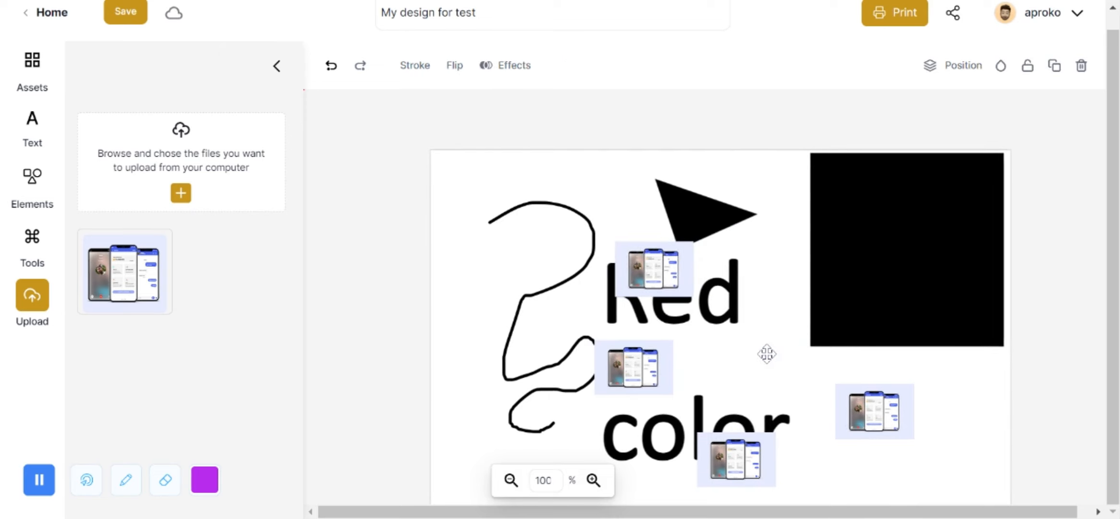
pyautogui.click(654, 269)
pyautogui.press('Delete')
pyautogui.click(636, 390)
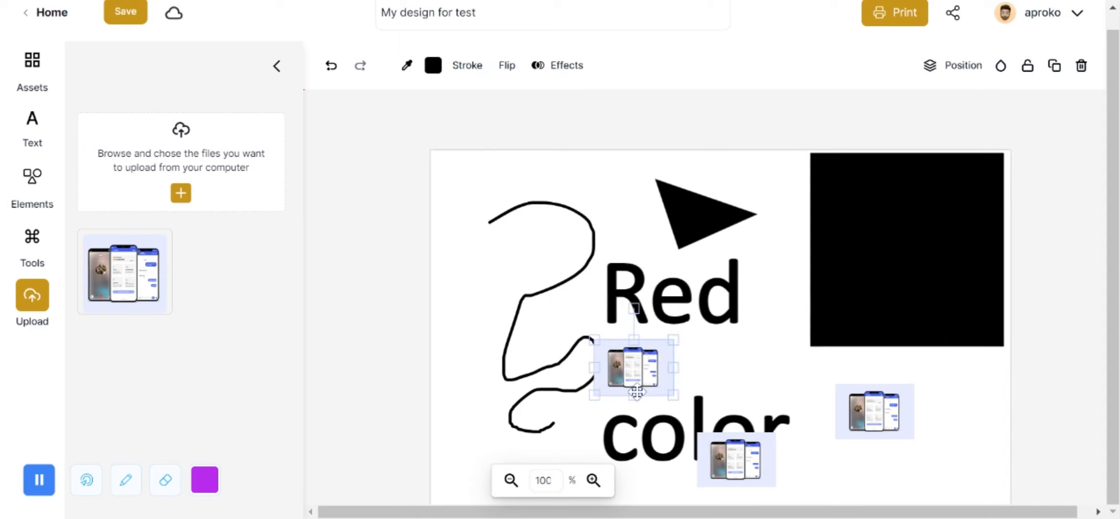
pyautogui.press('Delete')
pyautogui.moveTo(766, 470); pyautogui.dragTo(760, 341)
pyautogui.press('Delete')
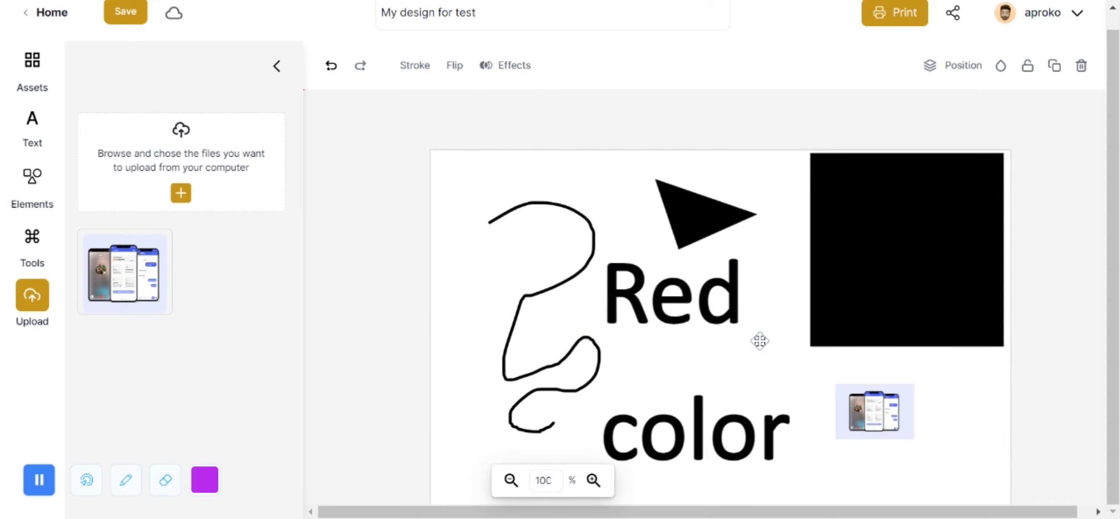
# Move the remaining phone mockup image toward the page's centre and enlarge it until it covers most of the text
pyautogui.moveTo(874, 410); pyautogui.dragTo(717, 360)
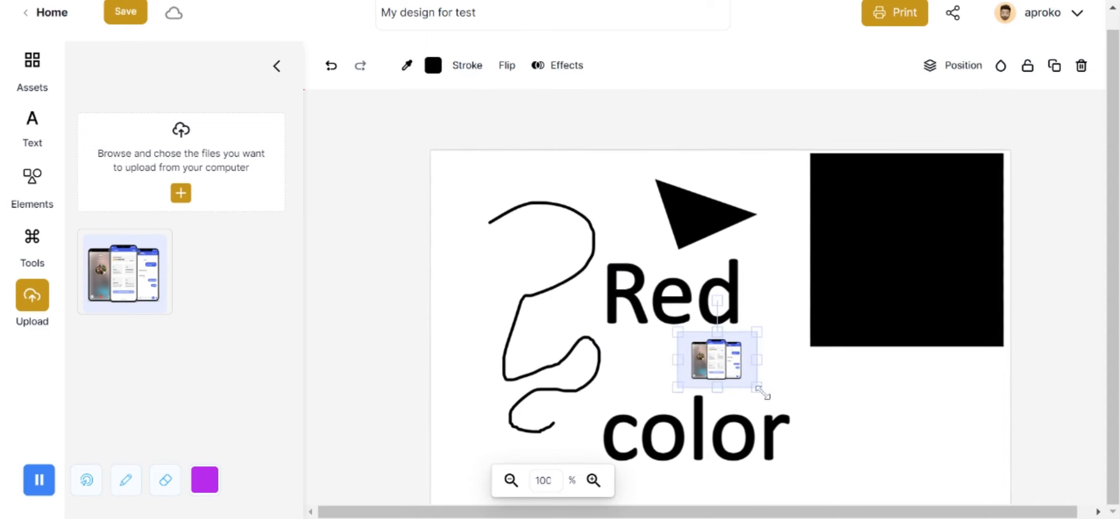
pyautogui.moveTo(763, 392); pyautogui.dragTo(700, 323)
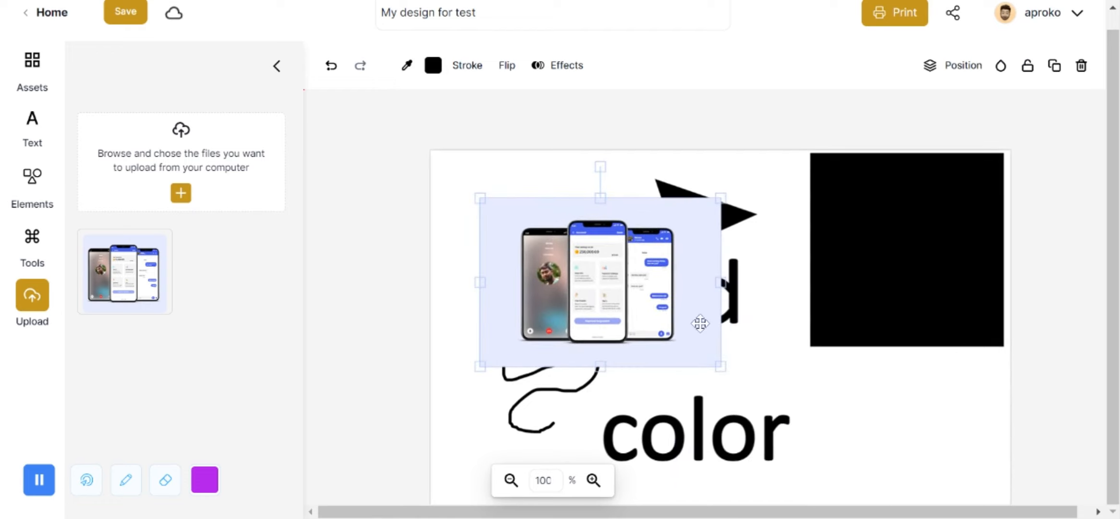
pyautogui.click(716, 368)
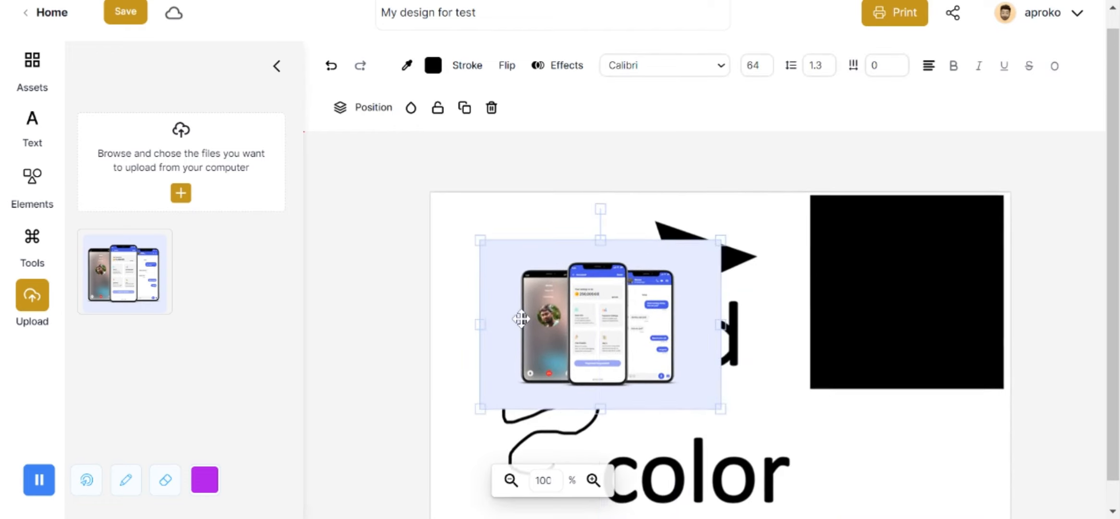
pyautogui.click(521, 318)
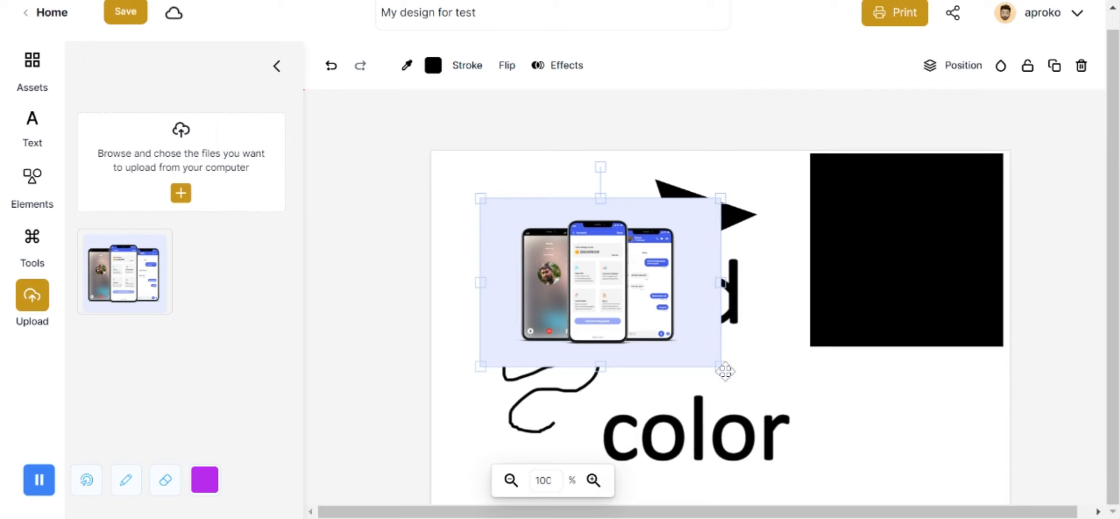
pyautogui.moveTo(725, 371); pyautogui.dragTo(838, 450)
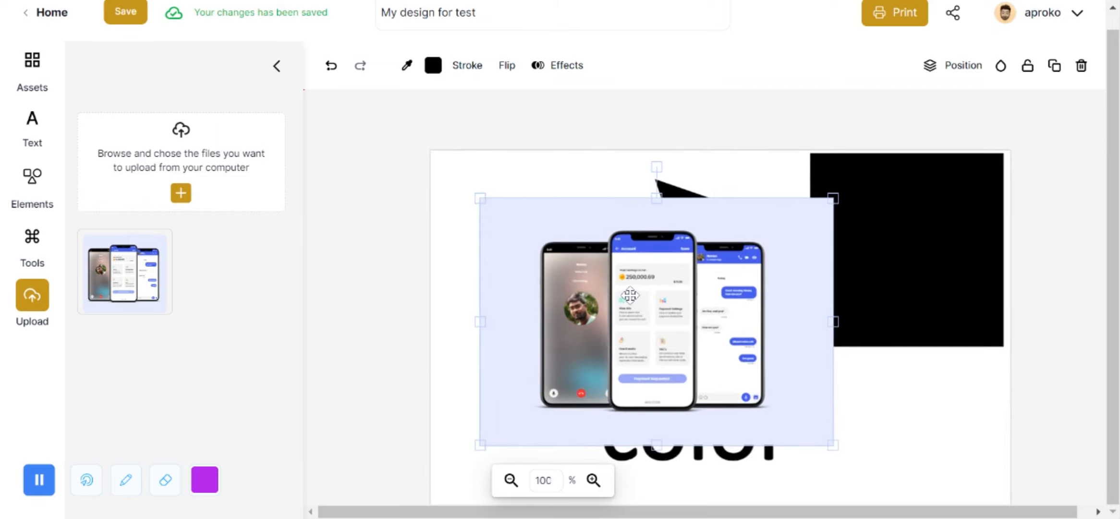
# Move the phone mockup image to the right and shrink it so it overlaps the black square's lower edge
pyautogui.moveTo(630, 295)
pyautogui.mouseDown()
pyautogui.moveTo(820, 368)
pyautogui.moveTo(730, 248)
pyautogui.moveTo(685, 285)
pyautogui.moveTo(681, 321)
pyautogui.mouseUp()
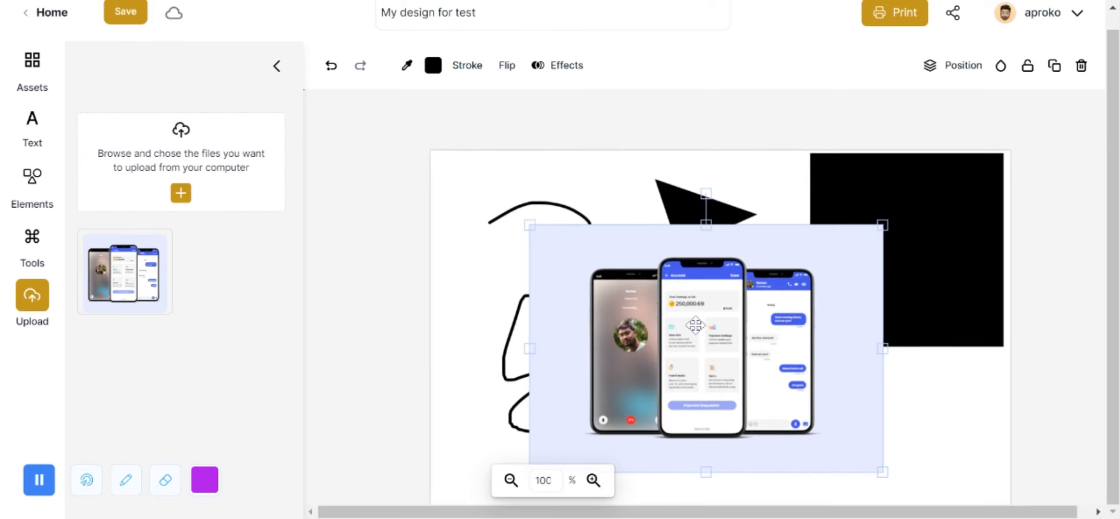
pyautogui.moveTo(695, 325); pyautogui.dragTo(763, 288)
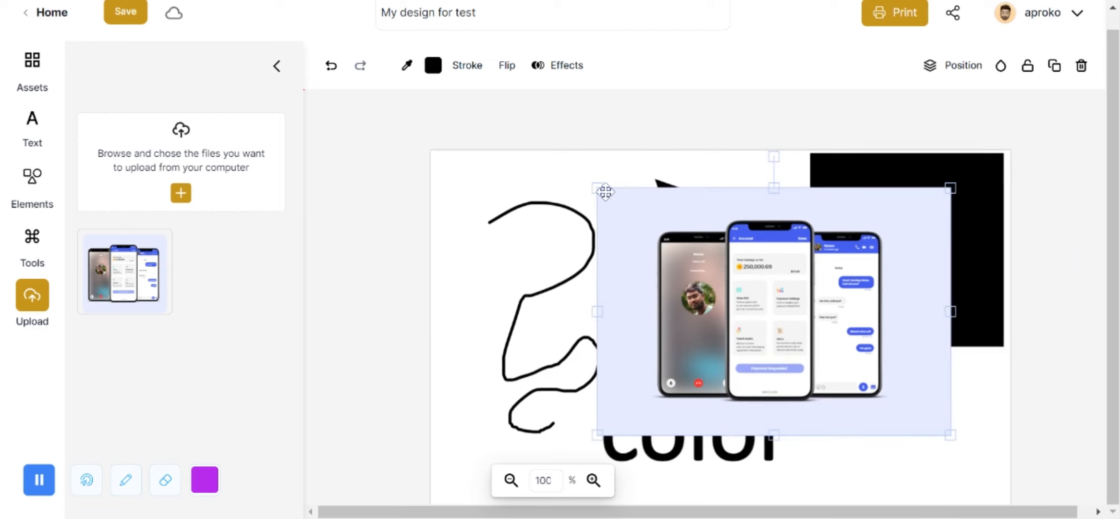
pyautogui.moveTo(596, 186); pyautogui.dragTo(778, 314)
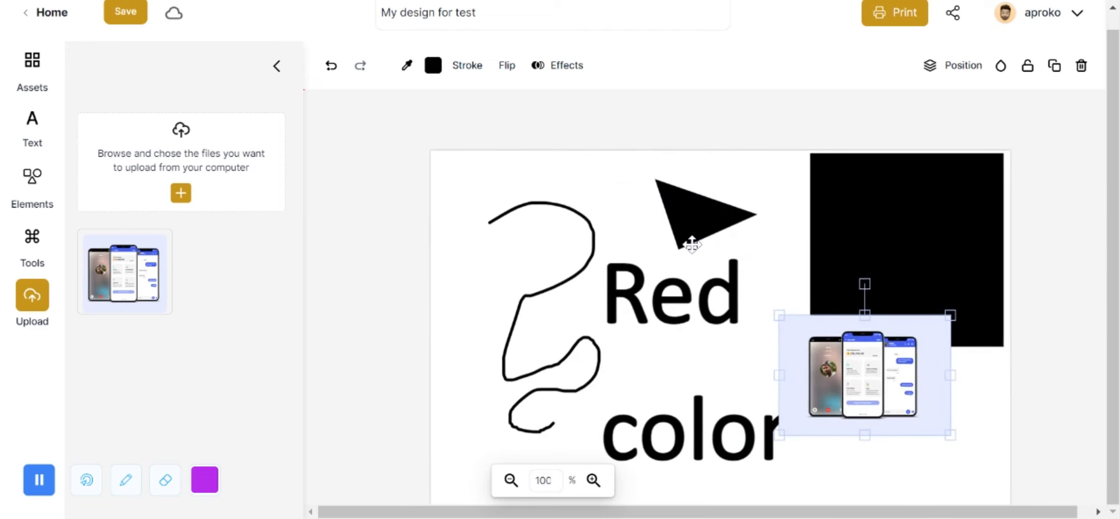
# Look through the drawing tools, template assets and text formatting options again, and view the finished page
pyautogui.click(30, 240)
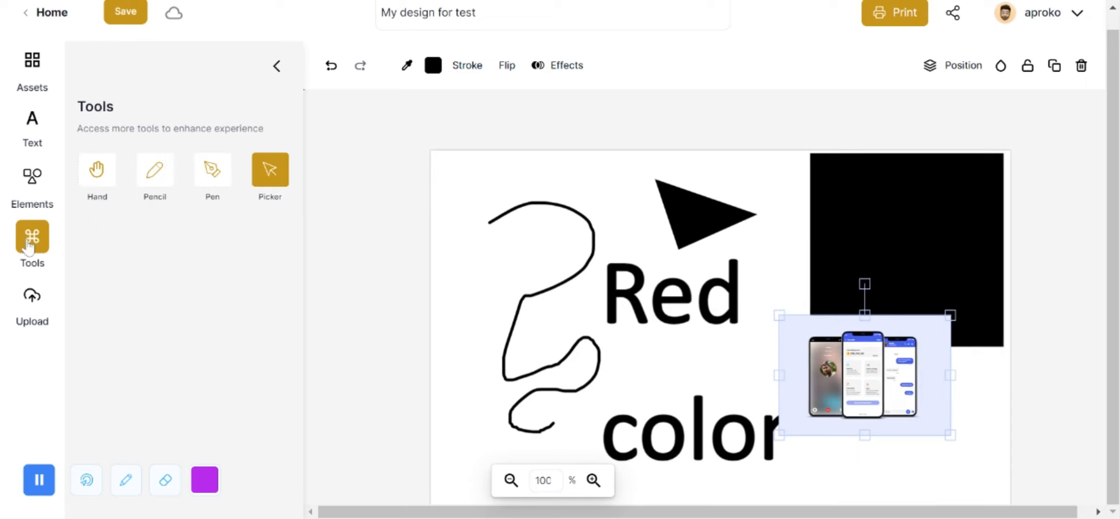
pyautogui.click(30, 121)
pyautogui.click(30, 71)
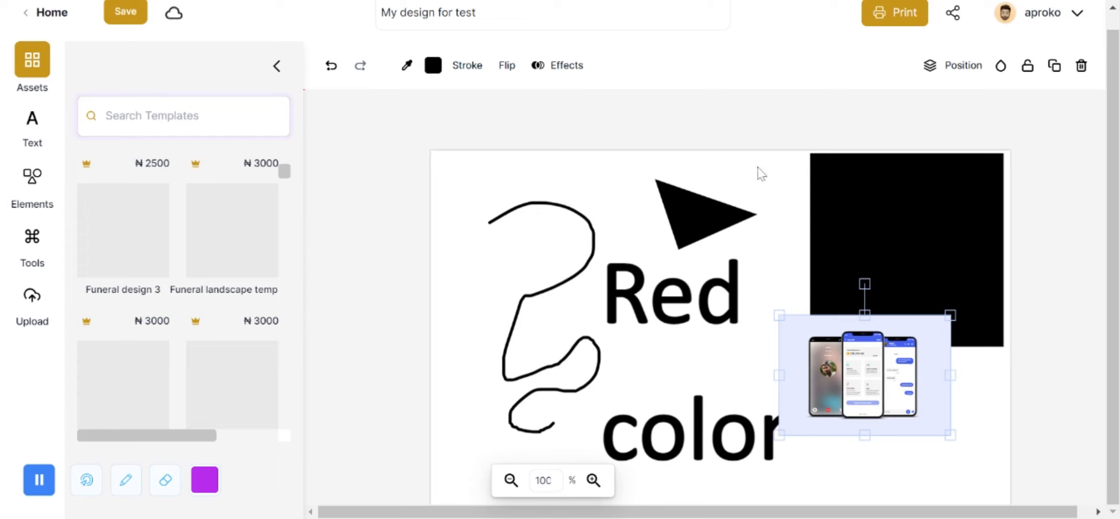
pyautogui.click(37, 118)
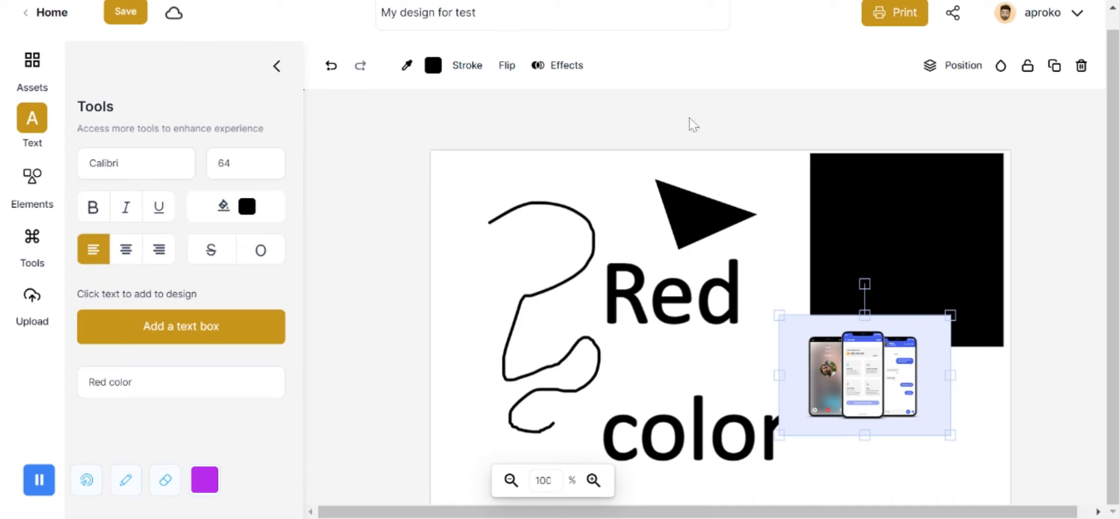
pyautogui.scroll(2, 840, 194)
pyautogui.scroll(-3, 840, 194)
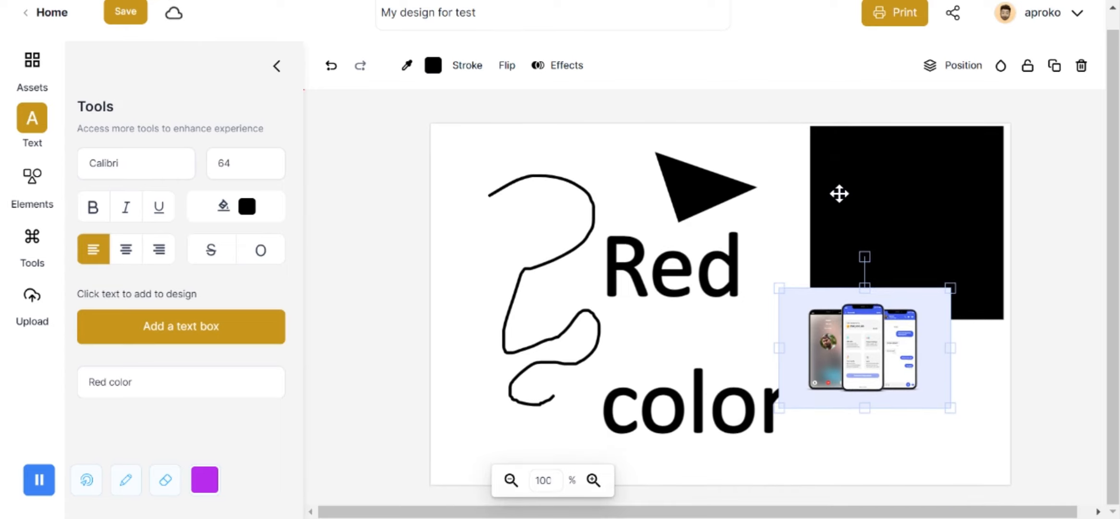